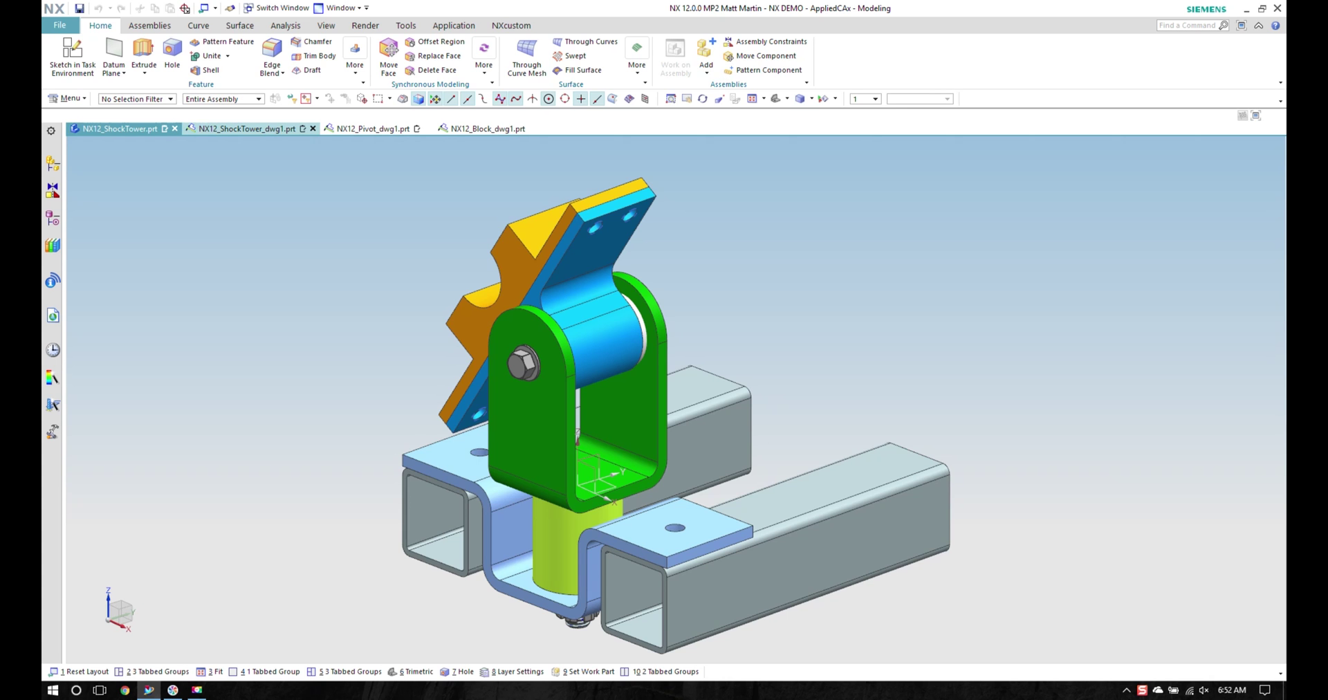
View the open ShockTower, Pivot and Block drawings in turn, then return to the NX12_ShockTower assembly
{"action": "left_click", "coordinate": [242, 129]}
{"action": "left_click", "coordinate": [373, 129]}
{"action": "left_click", "coordinate": [488, 128]}
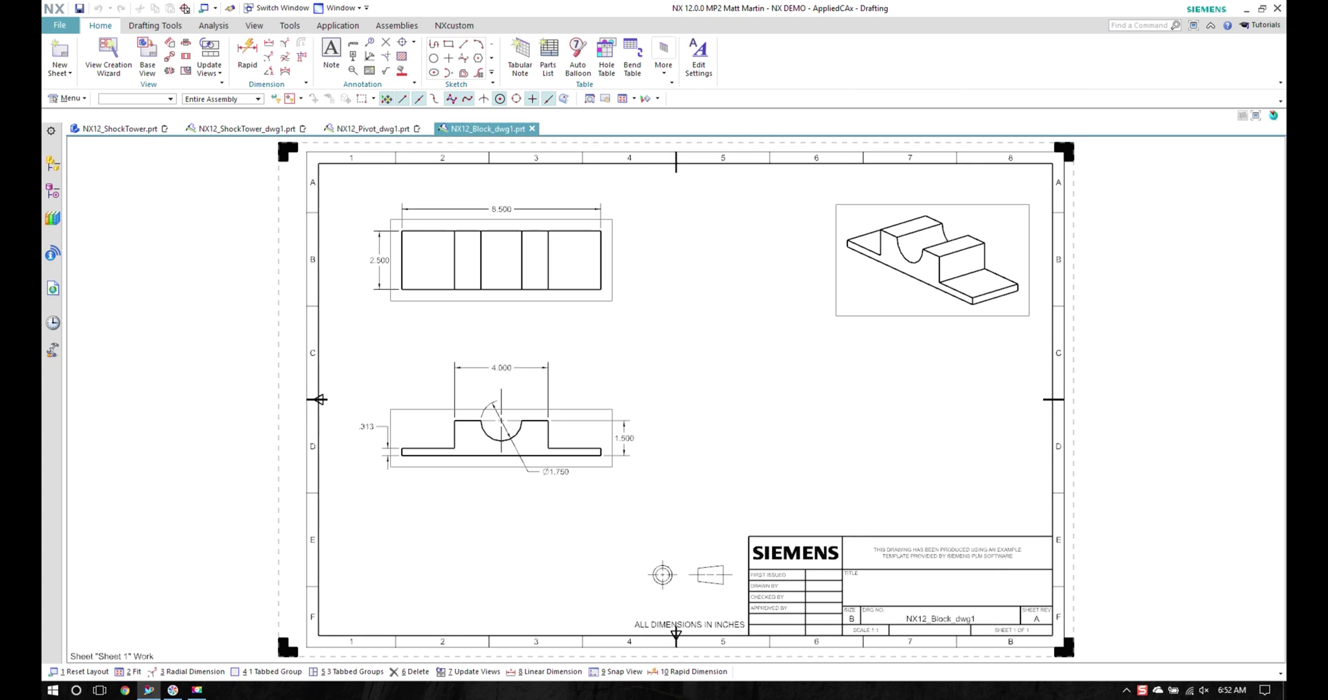
{"action": "left_click", "coordinate": [119, 129]}
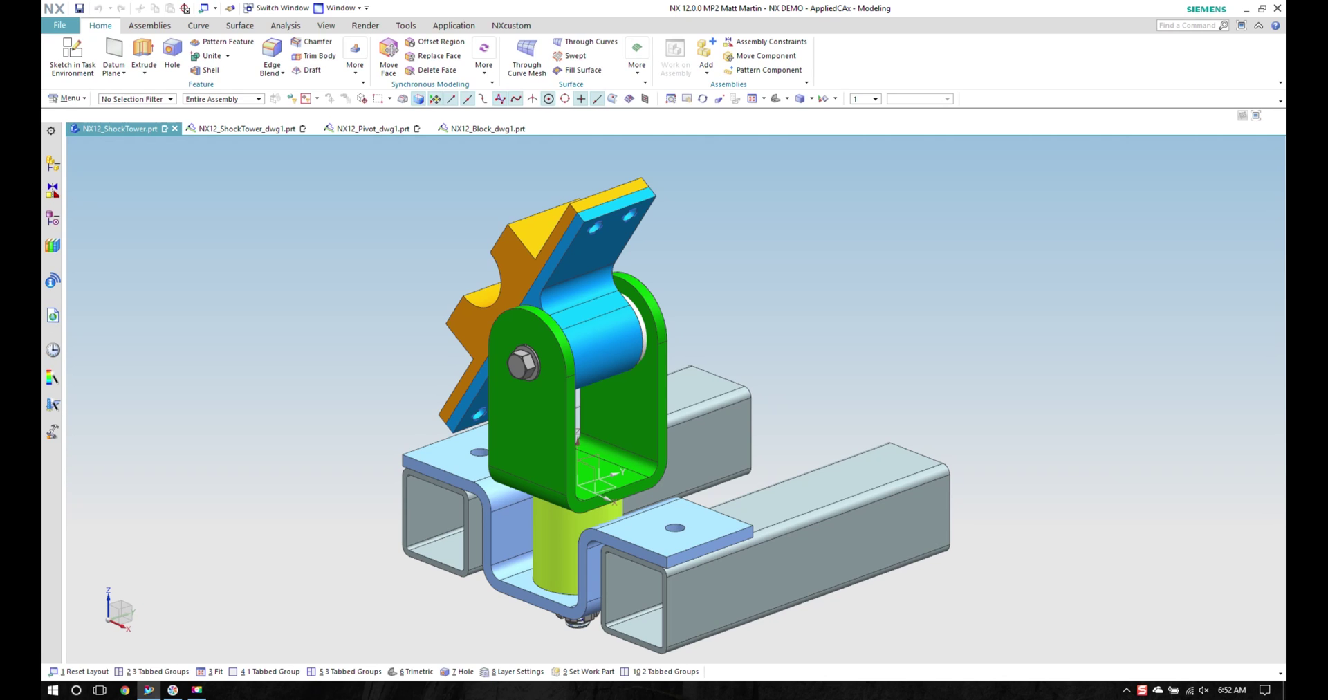
Arrange the open part windows in the 3 Tabbed Groups layout, vertical option 1
{"action": "left_click", "coordinate": [339, 7]}
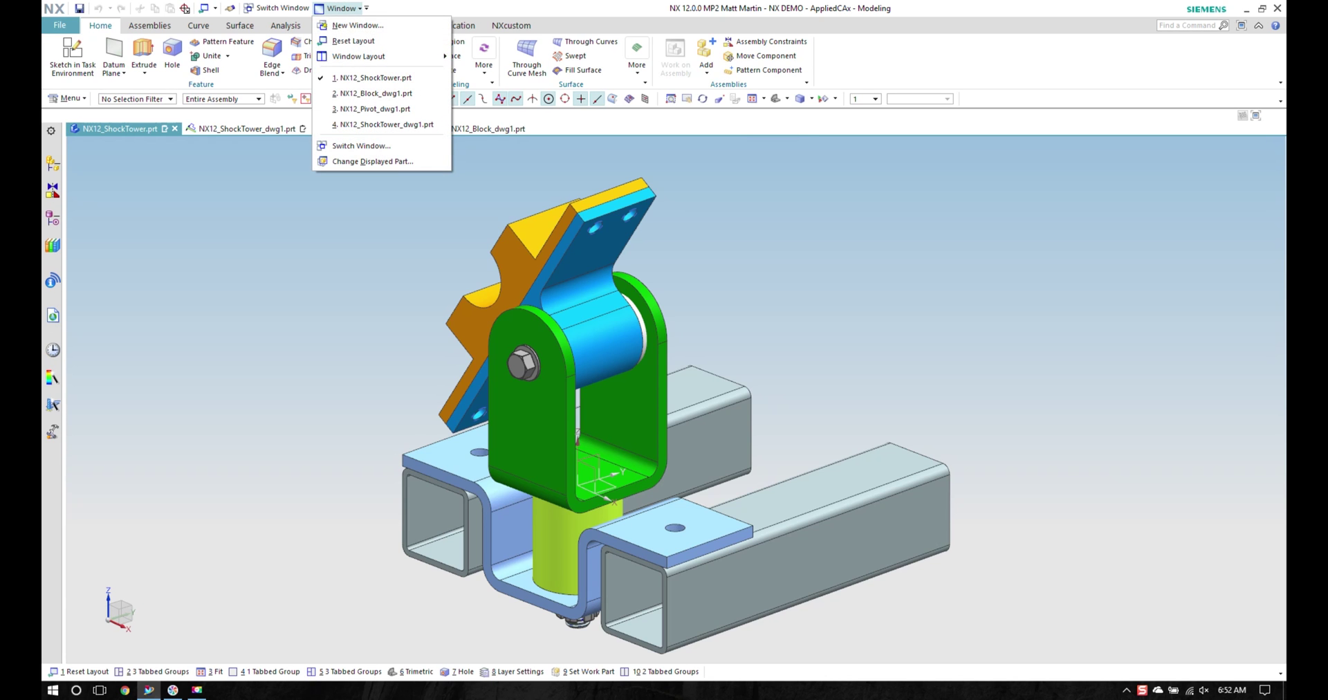
{"action": "mouse_move", "coordinate": [360, 56]}
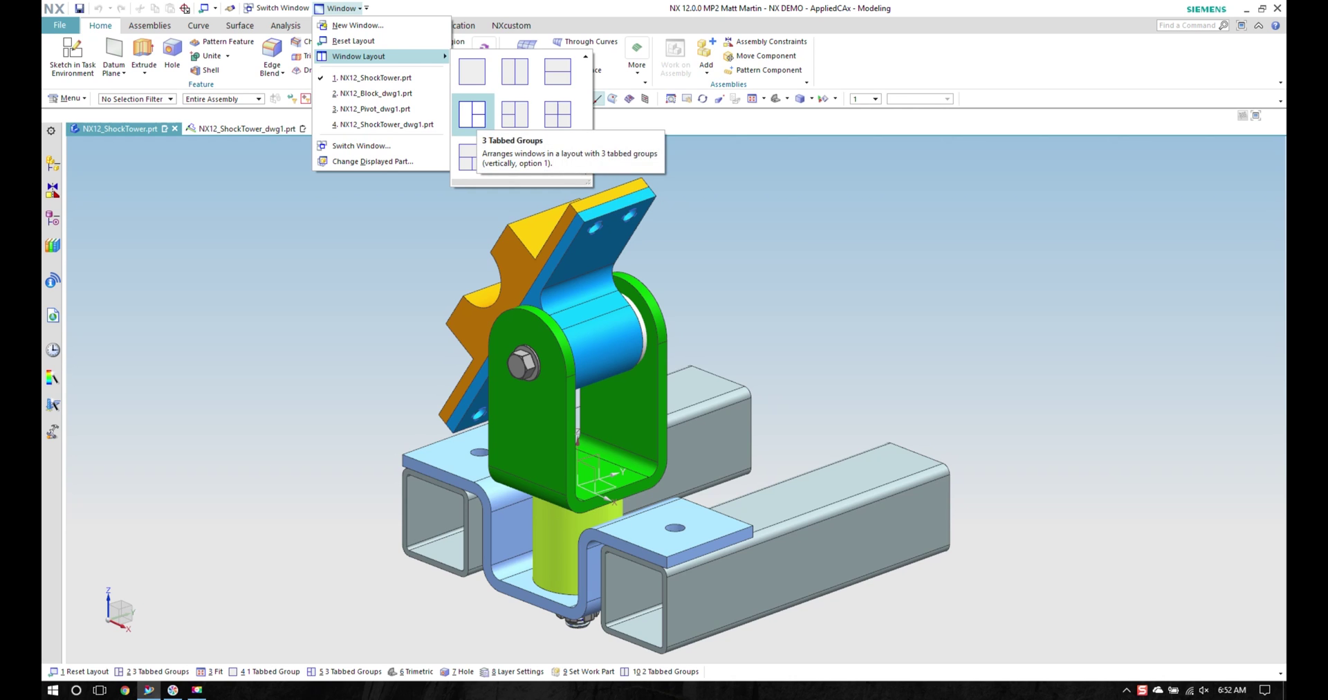
{"action": "left_click", "coordinate": [472, 114]}
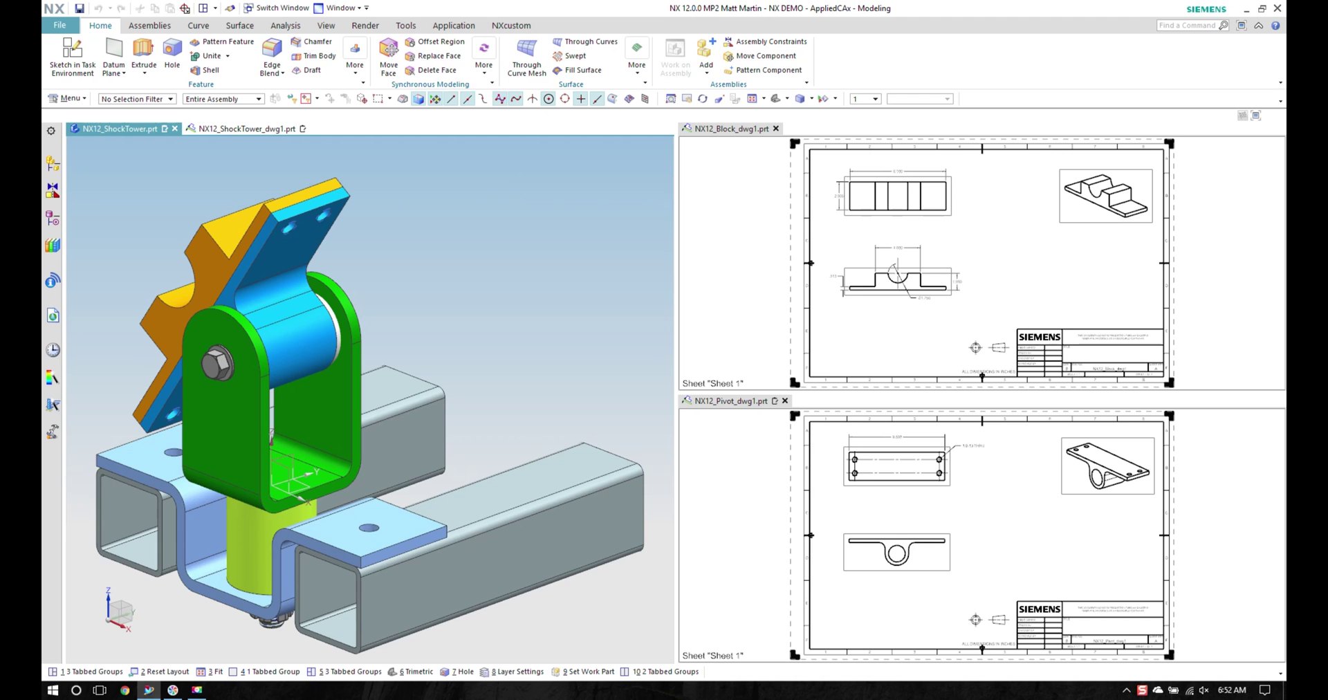
Examine the assembly drawing, the pivot's holes in the NX12_ShockTower model and the threaded-hole callout in the NX12_Pivot_dwg1 drawing
{"action": "left_click", "coordinate": [247, 128]}
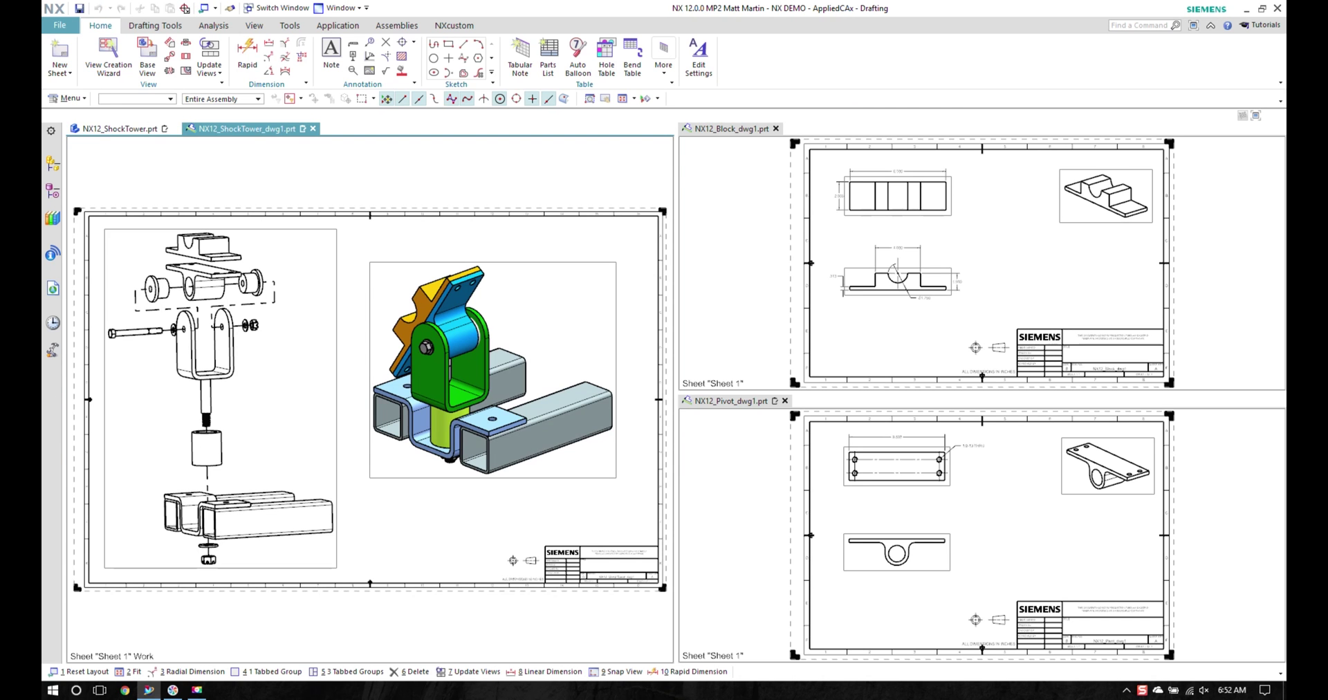
{"action": "left_click", "coordinate": [117, 129]}
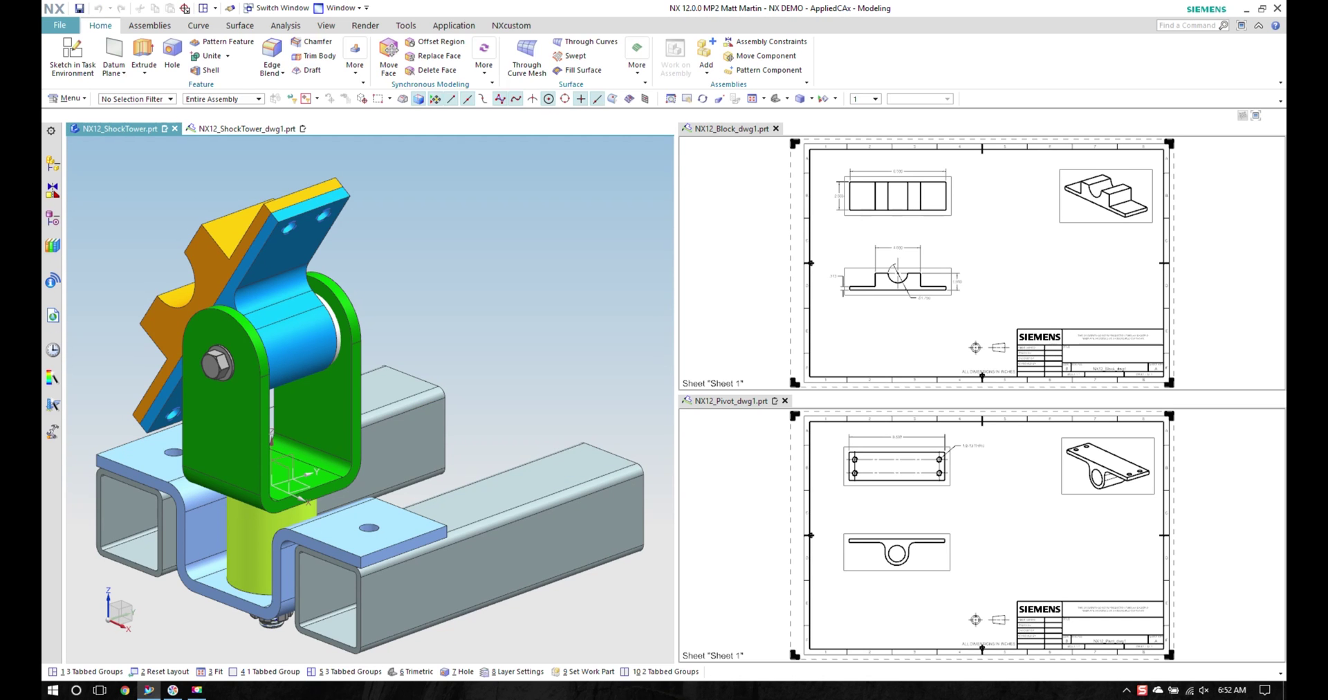
{"action": "scroll", "coordinate": [305, 312], "scroll_direction": "up", "scroll_amount": 2}
{"action": "middle_click_drag", "start_coordinate": [304, 311], "coordinate": [277, 298]}
{"action": "middle_click_drag", "start_coordinate": [311, 415], "coordinate": [308, 305]}
{"action": "scroll", "coordinate": [305, 312], "scroll_direction": "up", "scroll_amount": 1}
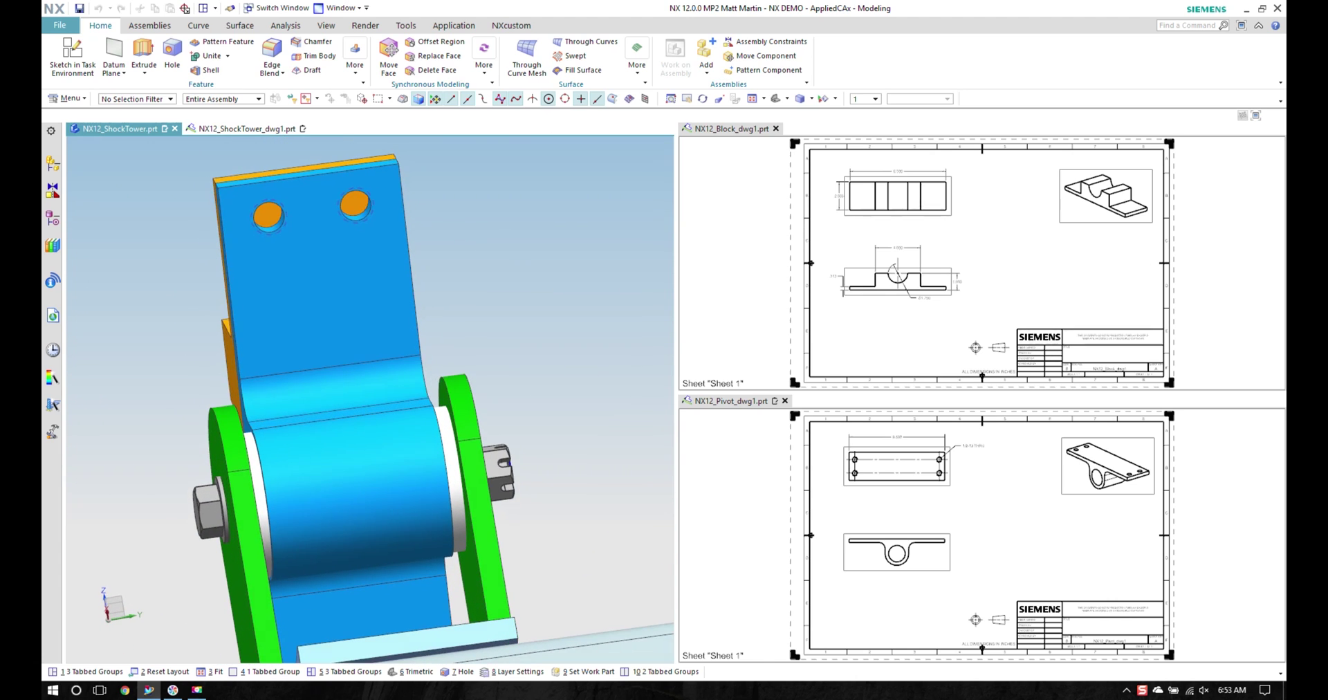
{"action": "scroll", "coordinate": [983, 263], "scroll_direction": "down", "scroll_amount": 1}
{"action": "left_click", "coordinate": [940, 486]}
{"action": "scroll", "coordinate": [939, 486], "scroll_direction": "up", "scroll_amount": 6}
{"action": "middle_click_drag", "start_coordinate": [939, 486], "coordinate": [959, 595], "text": "shift"}
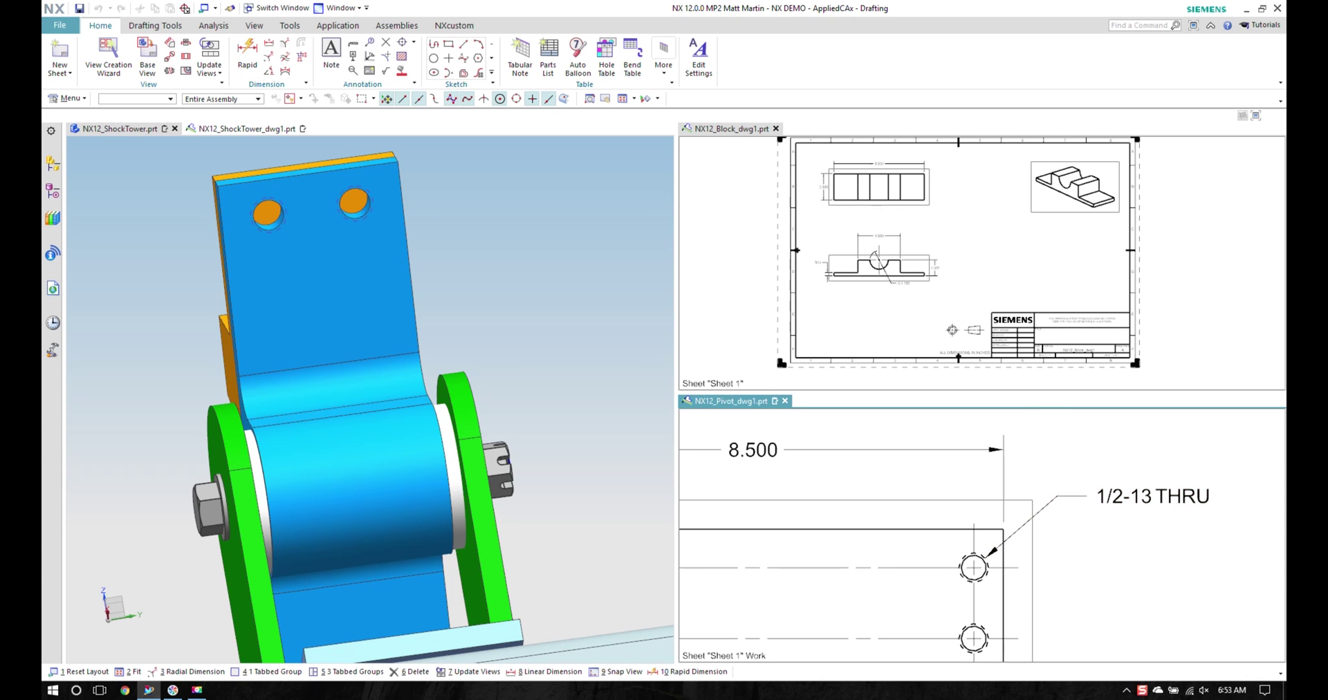
Open the blue pivot component in its own window and go back from it to its NX12_ShockTower parent assembly
{"action": "right_click", "coordinate": [358, 280]}
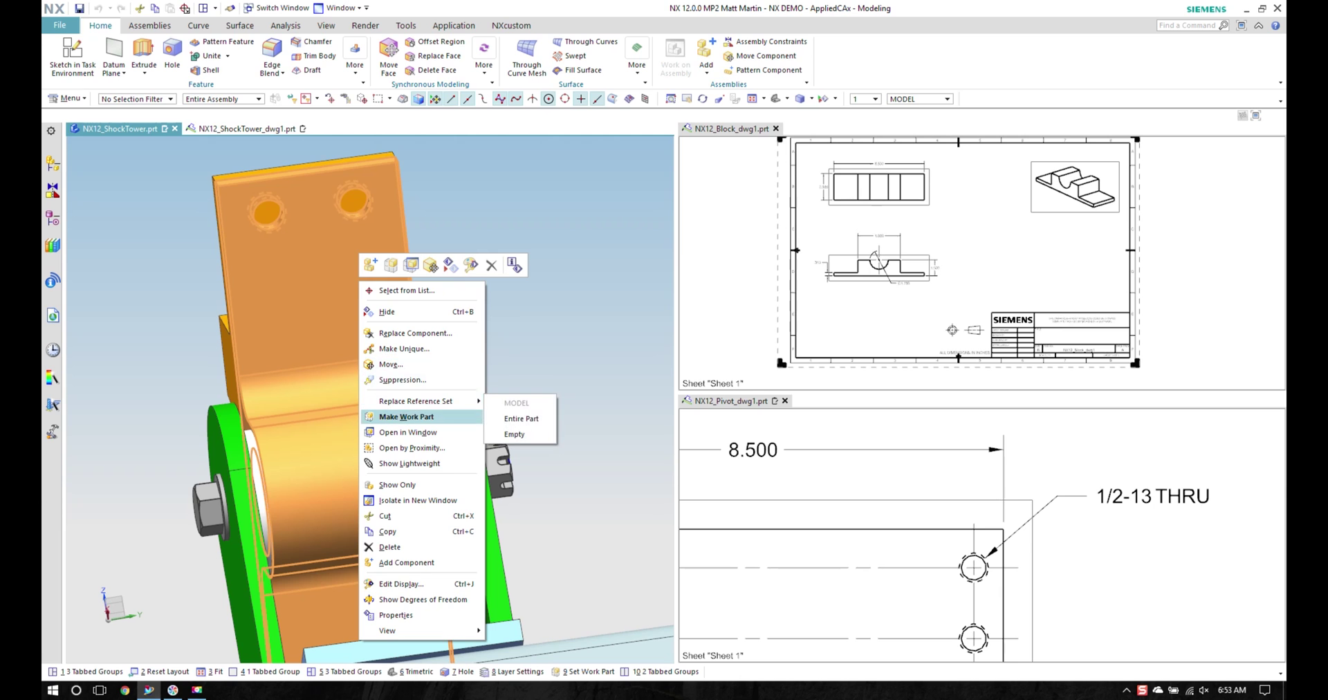
{"action": "left_click", "coordinate": [408, 433]}
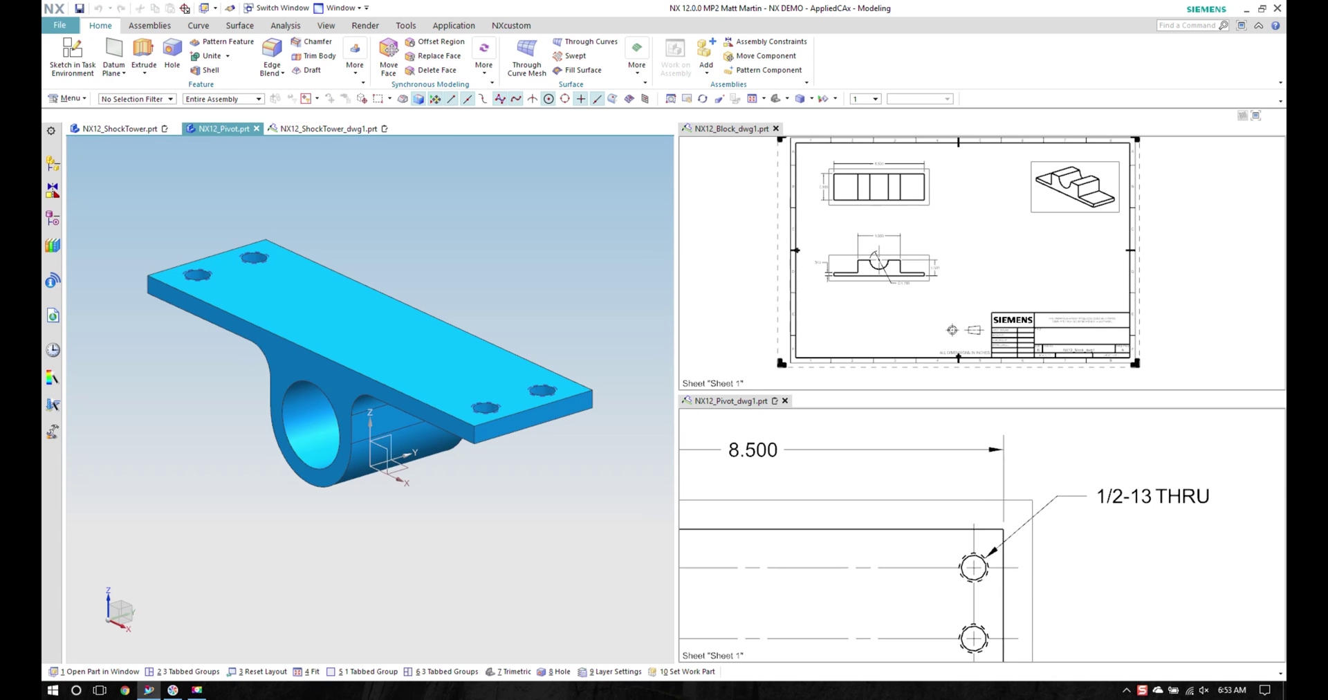
{"action": "left_click", "coordinate": [53, 164]}
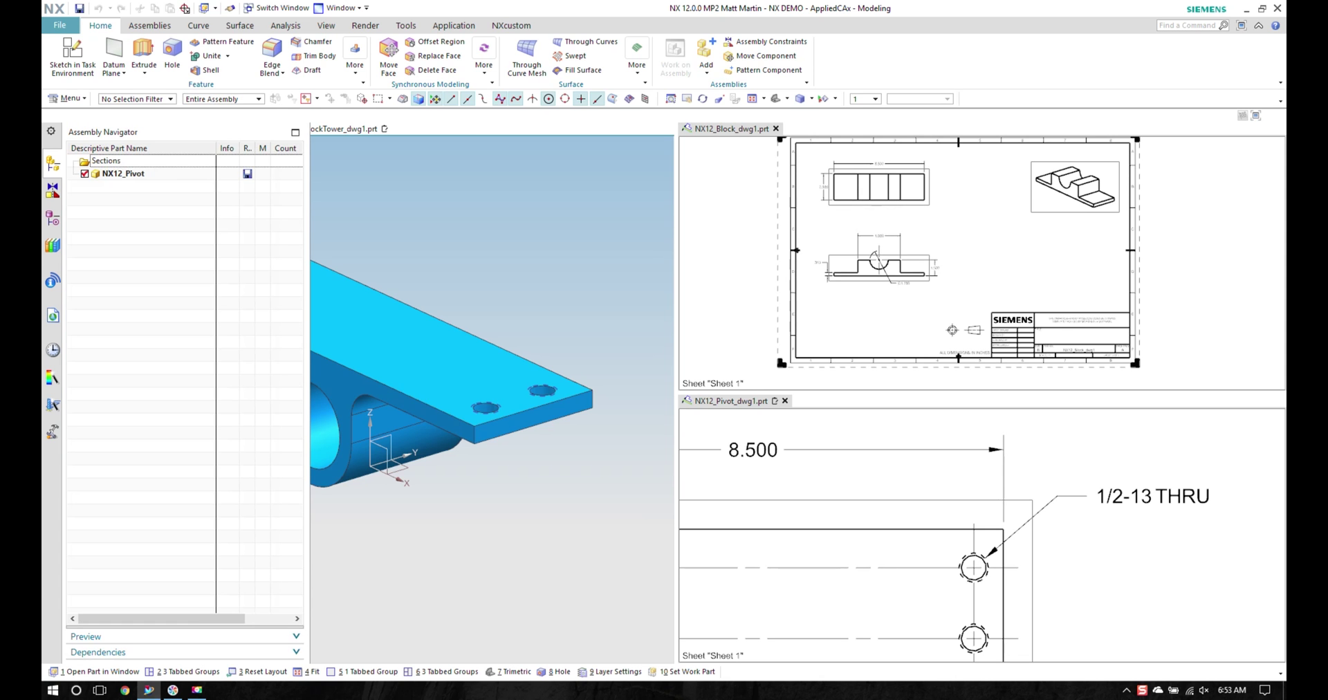
{"action": "right_click", "coordinate": [161, 175]}
{"action": "mouse_move", "coordinate": [221, 188]}
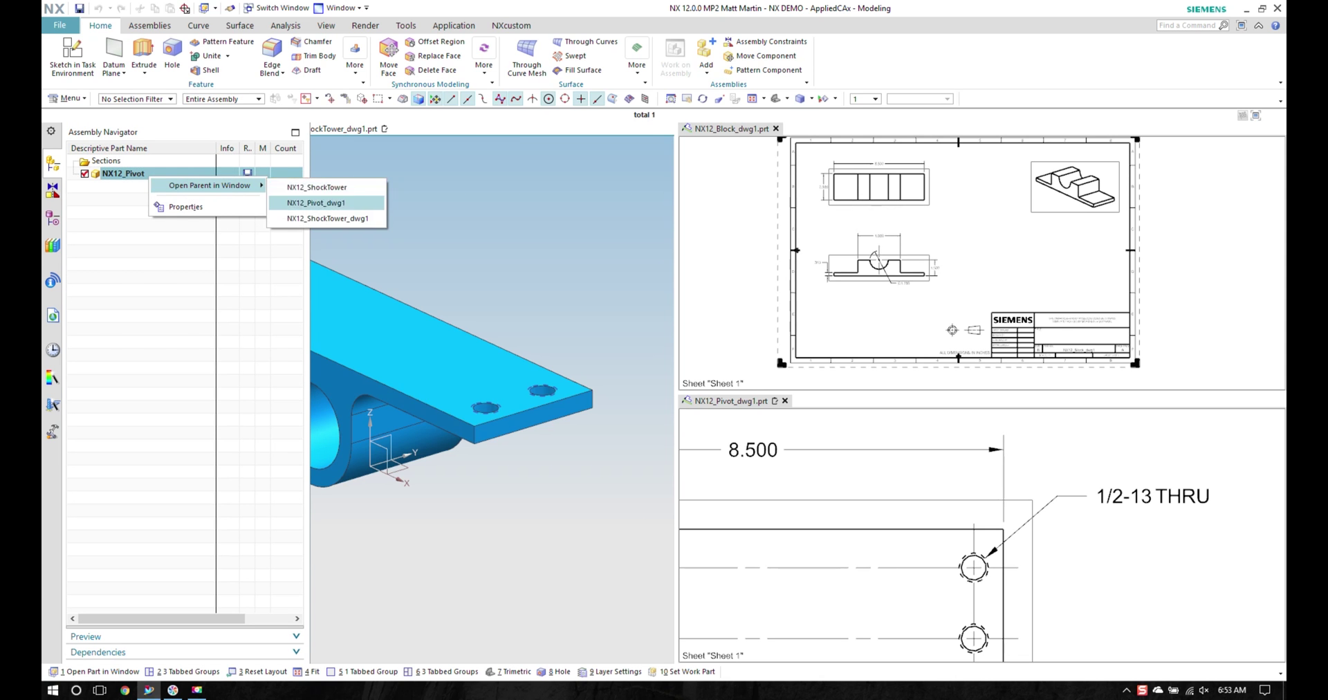
{"action": "left_click", "coordinate": [311, 188]}
Open the yellow block component from the assembly in its own window
{"action": "middle_click_drag", "start_coordinate": [388, 332], "coordinate": [498, 471]}
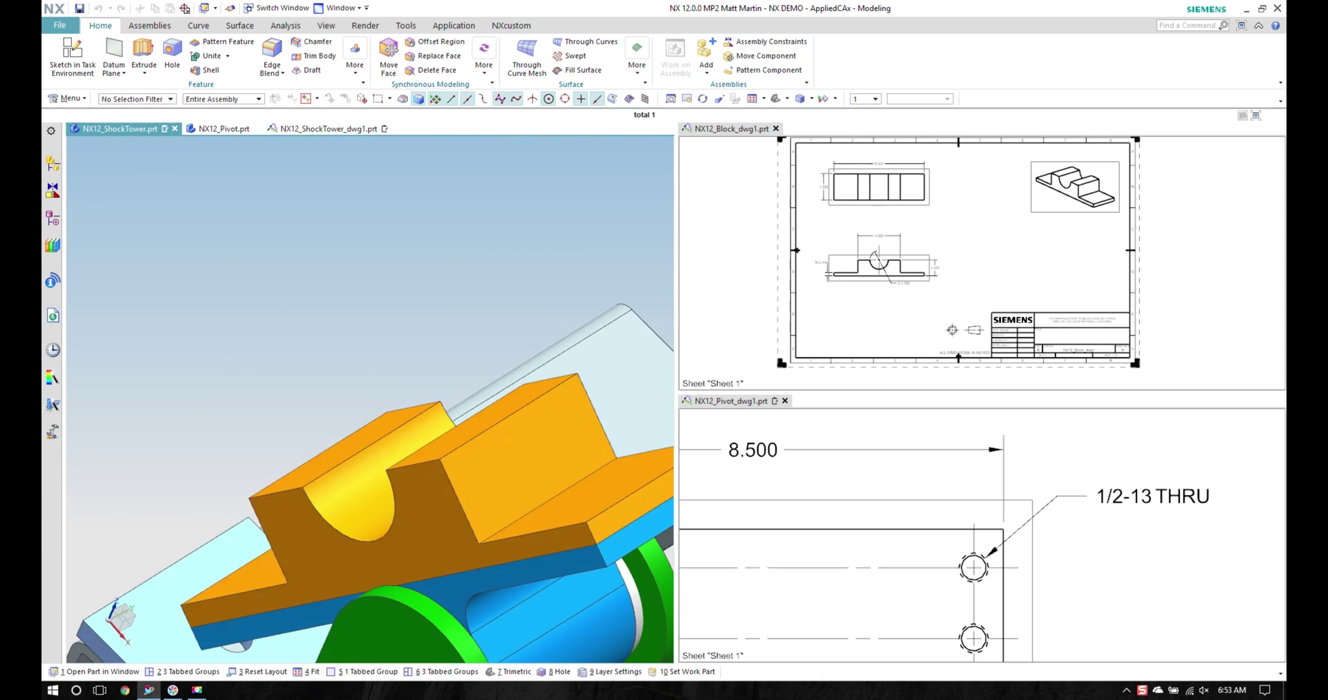
{"action": "left_click", "coordinate": [498, 470]}
{"action": "right_click_drag", "start_coordinate": [467, 436], "coordinate": [493, 411]}
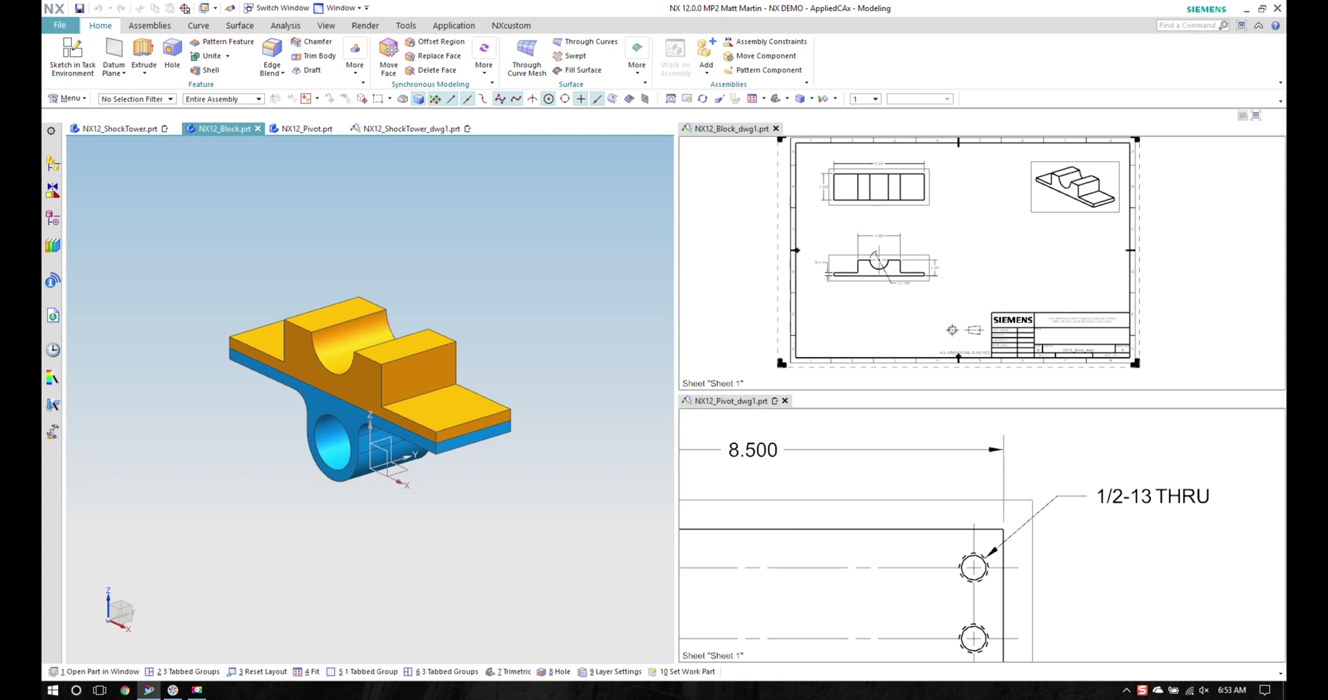
Examine the block part from below and identify its linked pivot body in the model history
{"action": "left_click", "coordinate": [551, 302]}
{"action": "middle_click_drag", "start_coordinate": [551, 302], "coordinate": [456, 256]}
{"action": "scroll", "coordinate": [422, 436], "scroll_direction": "up", "scroll_amount": 2}
{"action": "middle_click_drag", "start_coordinate": [422, 436], "coordinate": [484, 443]}
{"action": "left_click", "coordinate": [125, 296]}
{"action": "left_click", "coordinate": [53, 218]}
{"action": "left_click", "coordinate": [154, 226]}
{"action": "middle_click_drag", "start_coordinate": [387, 304], "coordinate": [405, 287]}
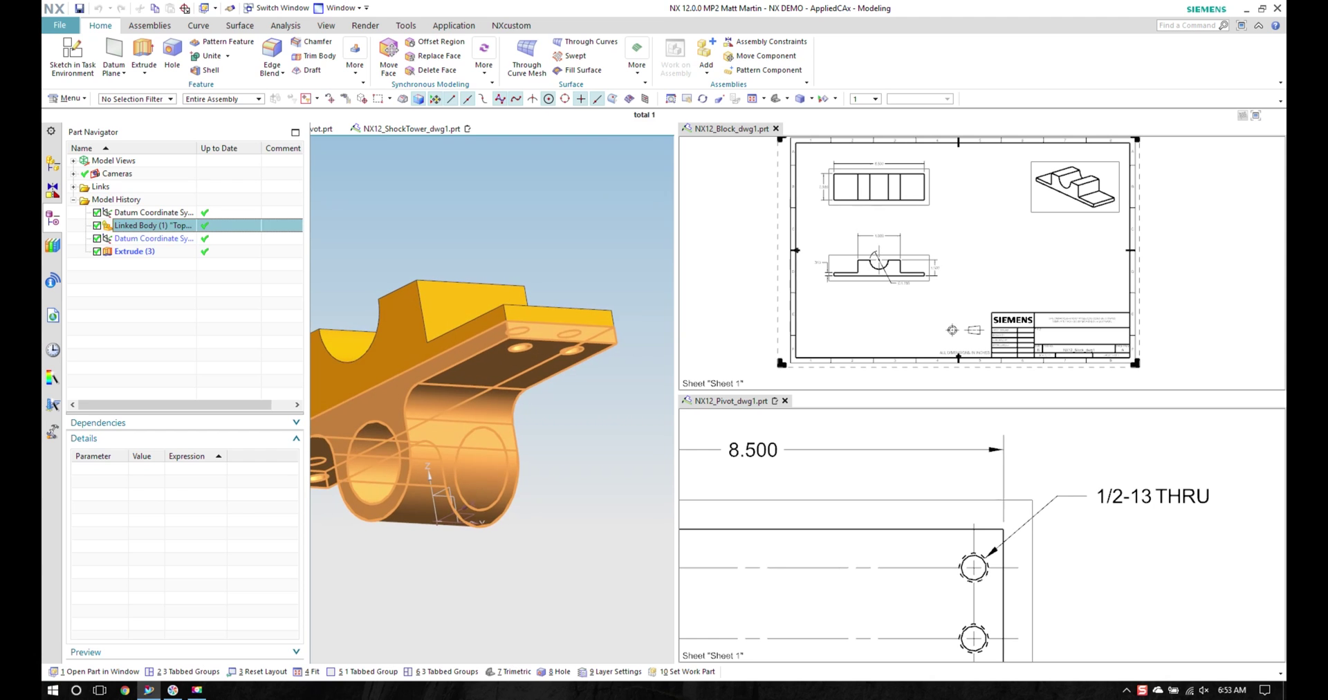
{"action": "key", "text": "Escape"}
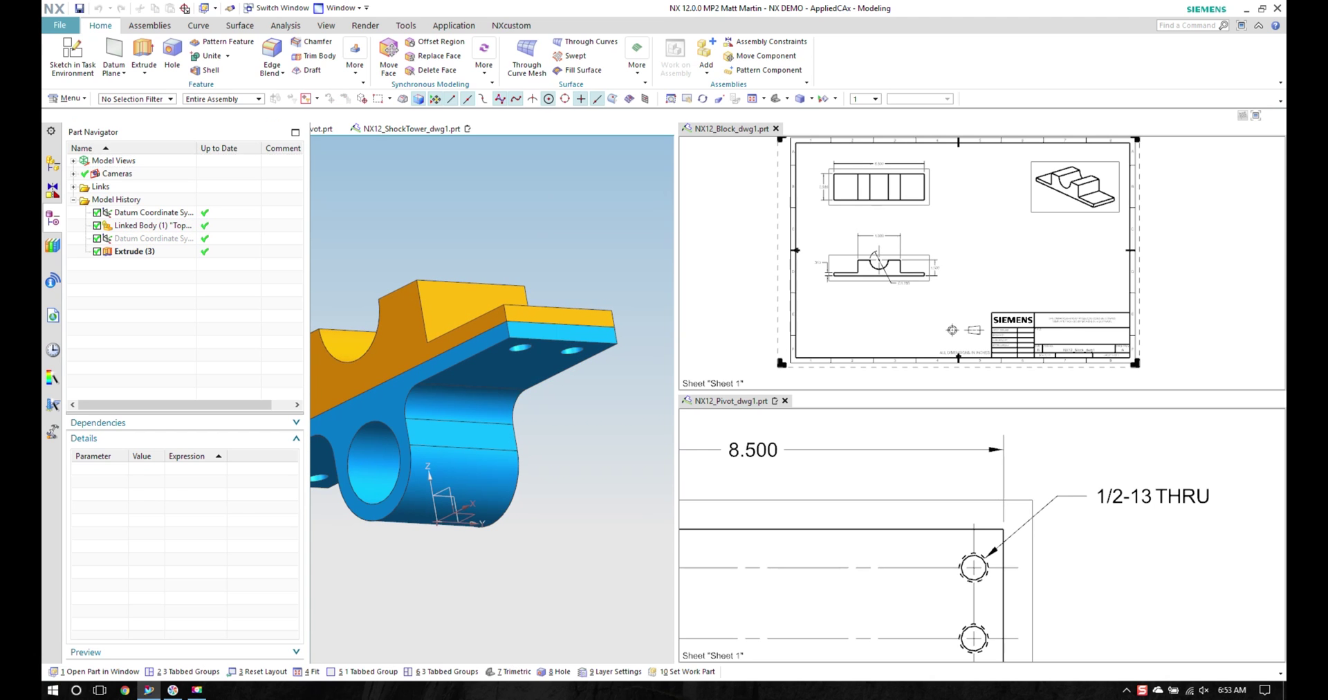
{"action": "left_click", "coordinate": [52, 219]}
Start a simple 1/2 screw clearance hole, Normal fit, through the body, positioned on the two pivot hole centers at one end
{"action": "left_click", "coordinate": [172, 56]}
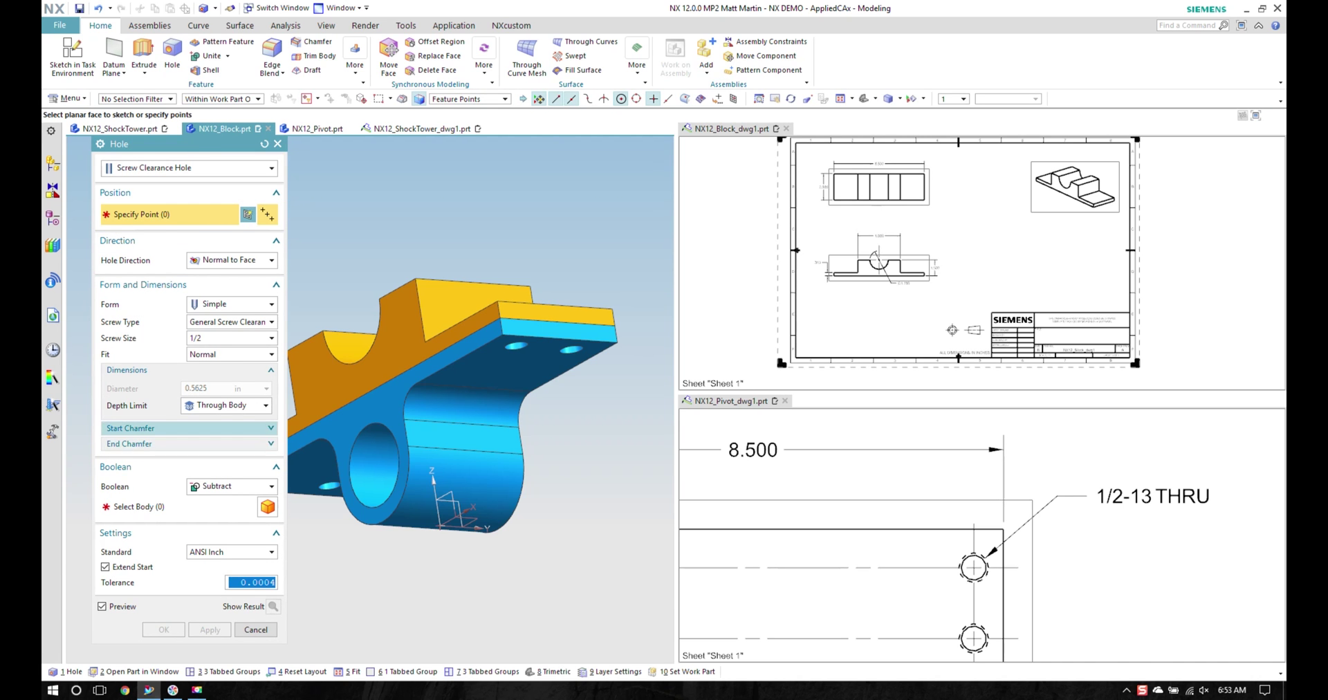
{"action": "middle_click_drag", "start_coordinate": [519, 443], "coordinate": [525, 367]}
{"action": "scroll", "coordinate": [484, 360], "scroll_direction": "up", "scroll_amount": 2}
{"action": "scroll", "coordinate": [526, 360], "scroll_direction": "up", "scroll_amount": 3}
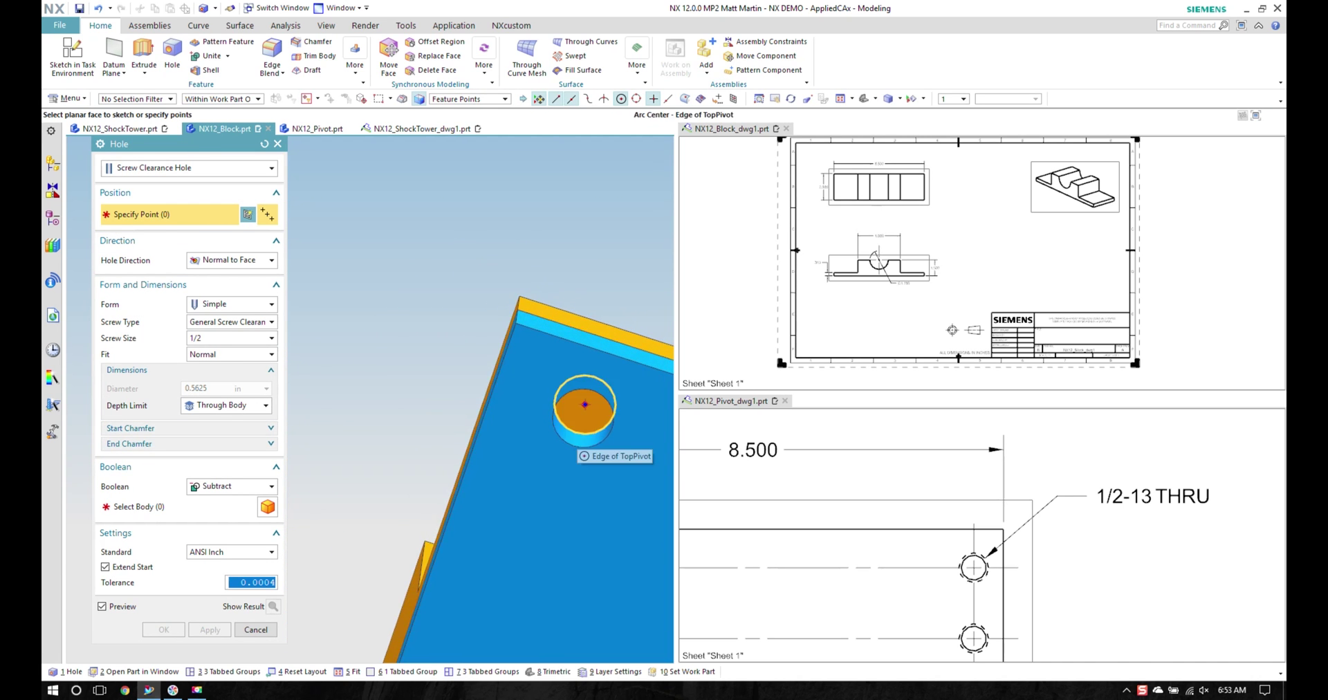
{"action": "left_click", "coordinate": [573, 429]}
{"action": "middle_click_drag", "start_coordinate": [573, 429], "coordinate": [522, 415]}
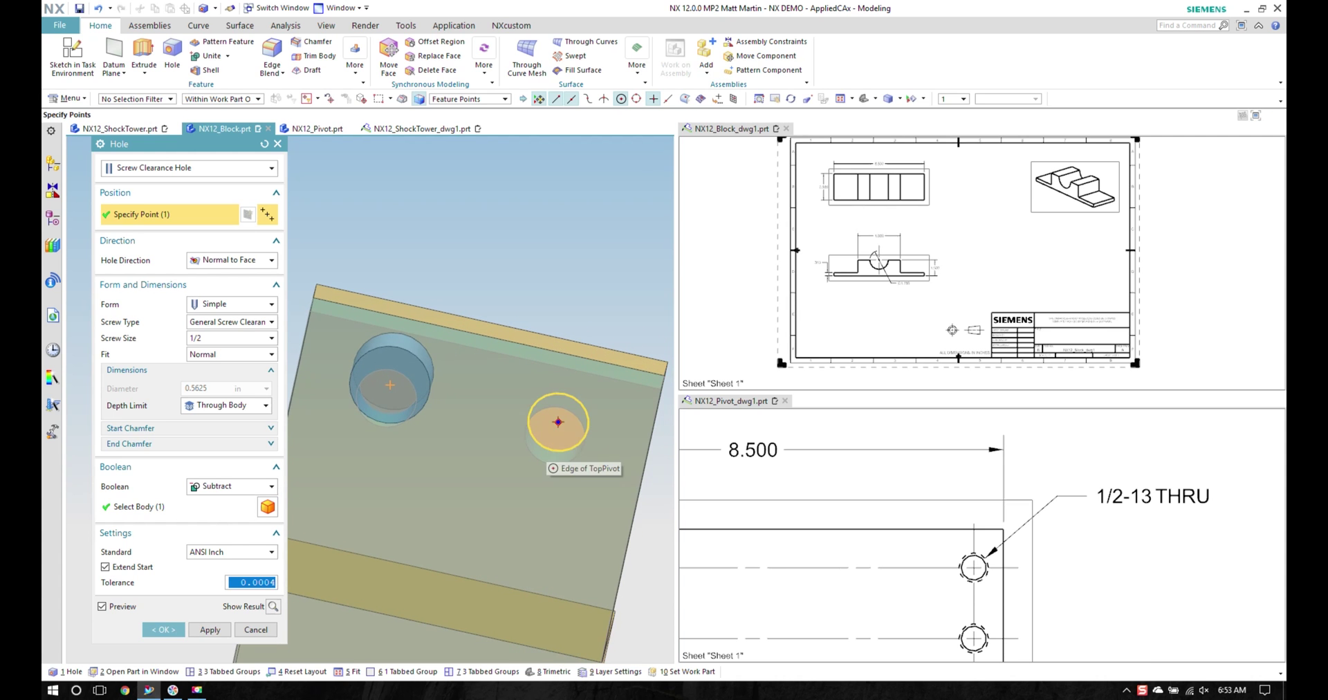
{"action": "left_click", "coordinate": [547, 448]}
Add the two pivot hole centers at the other end as positions and create the four clearance holes in the block
{"action": "scroll", "coordinate": [540, 443], "scroll_direction": "down", "scroll_amount": 3}
{"action": "middle_click_drag", "start_coordinate": [512, 553], "coordinate": [588, 207], "text": "shift"}
{"action": "scroll", "coordinate": [484, 415], "scroll_direction": "up", "scroll_amount": 2}
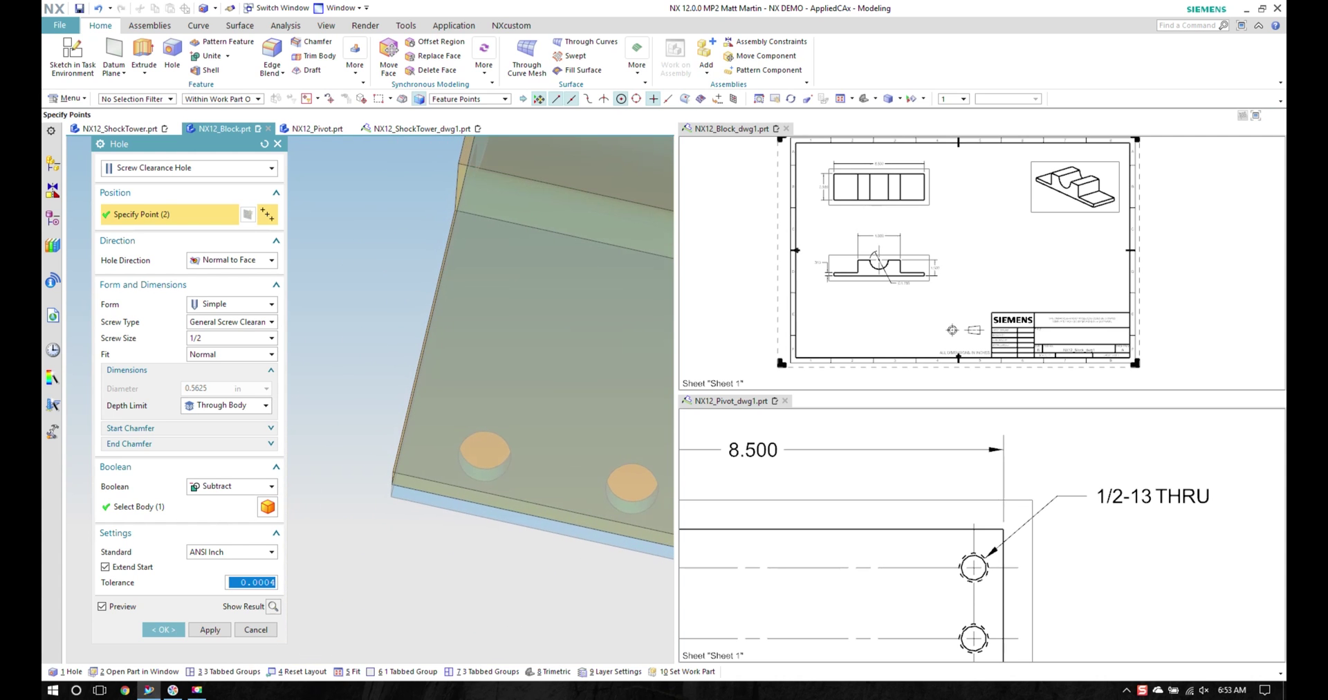
{"action": "left_click", "coordinate": [479, 465]}
{"action": "middle_click_drag", "start_coordinate": [481, 463], "coordinate": [439, 458]}
{"action": "left_click", "coordinate": [576, 495]}
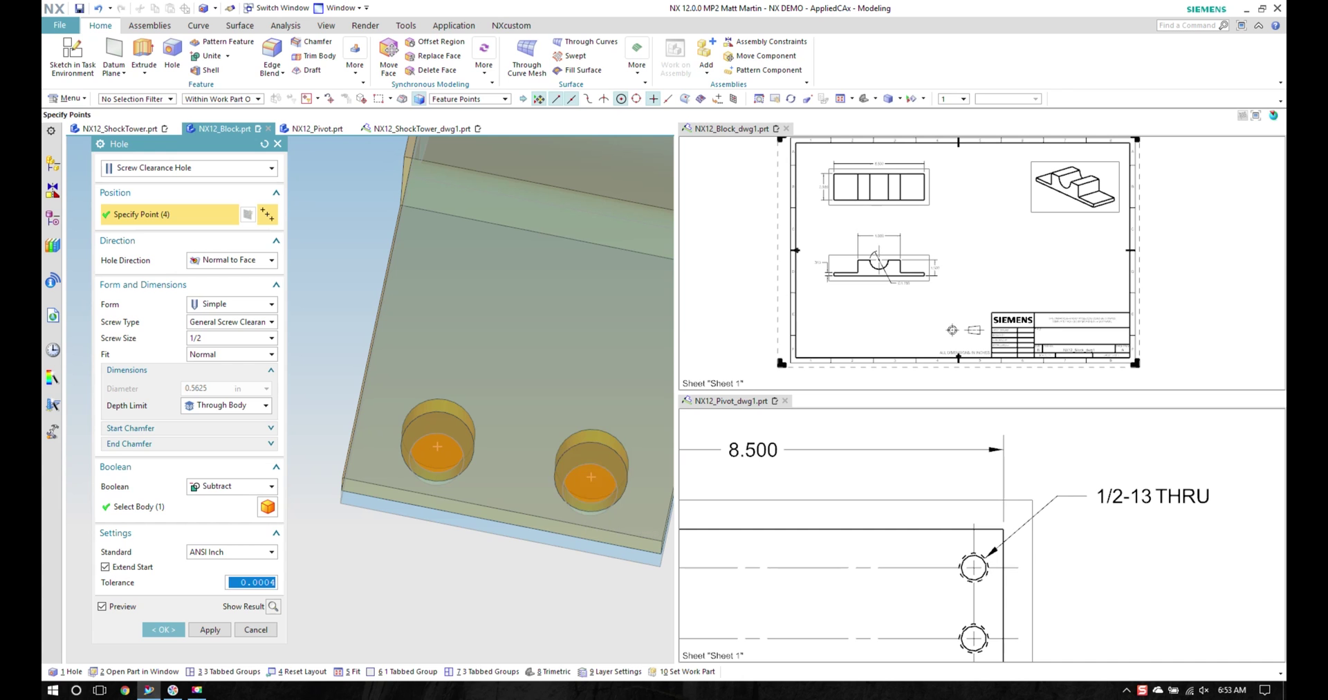
{"action": "left_click", "coordinate": [163, 630]}
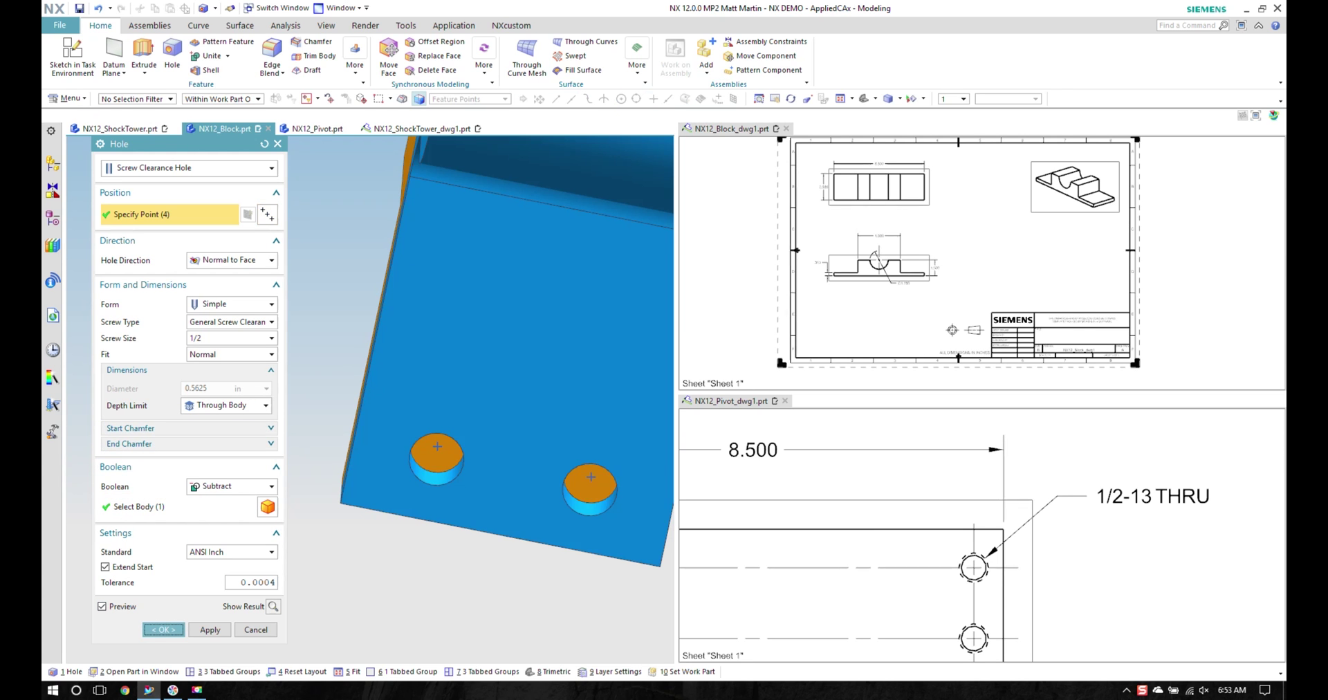
{"action": "key", "text": "ctrl+f"}
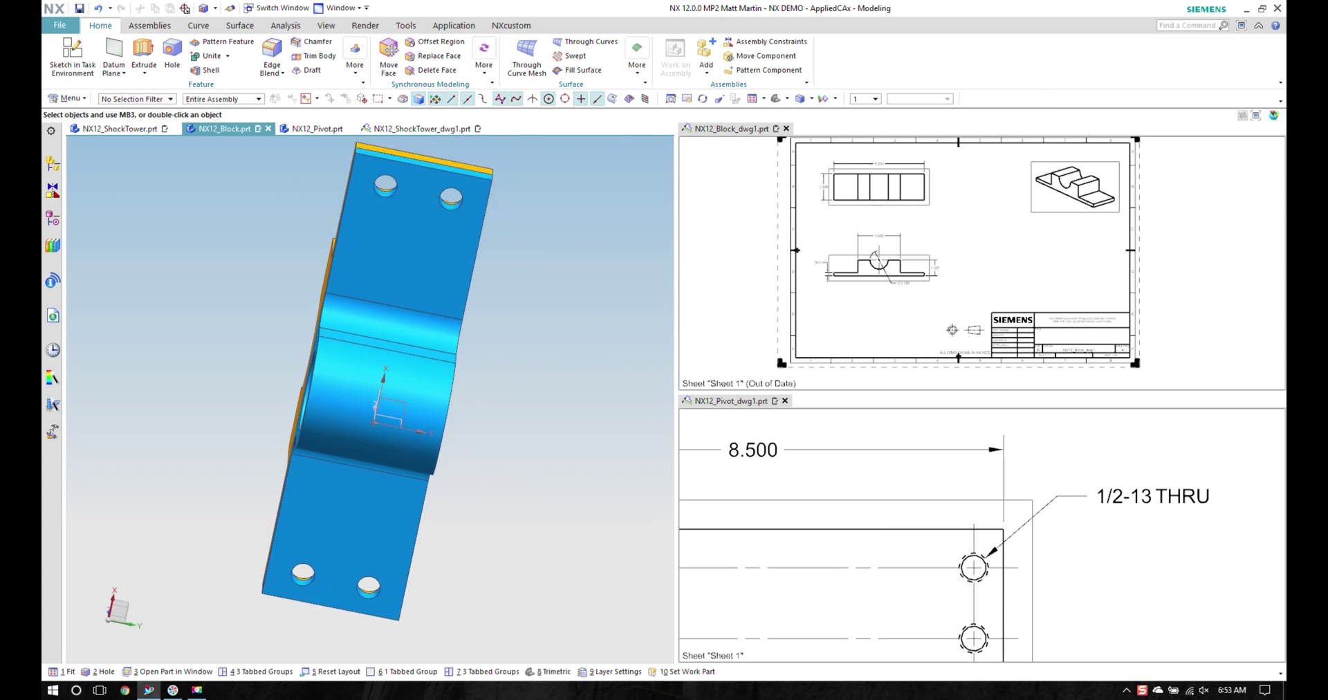
{"action": "key", "text": "Home"}
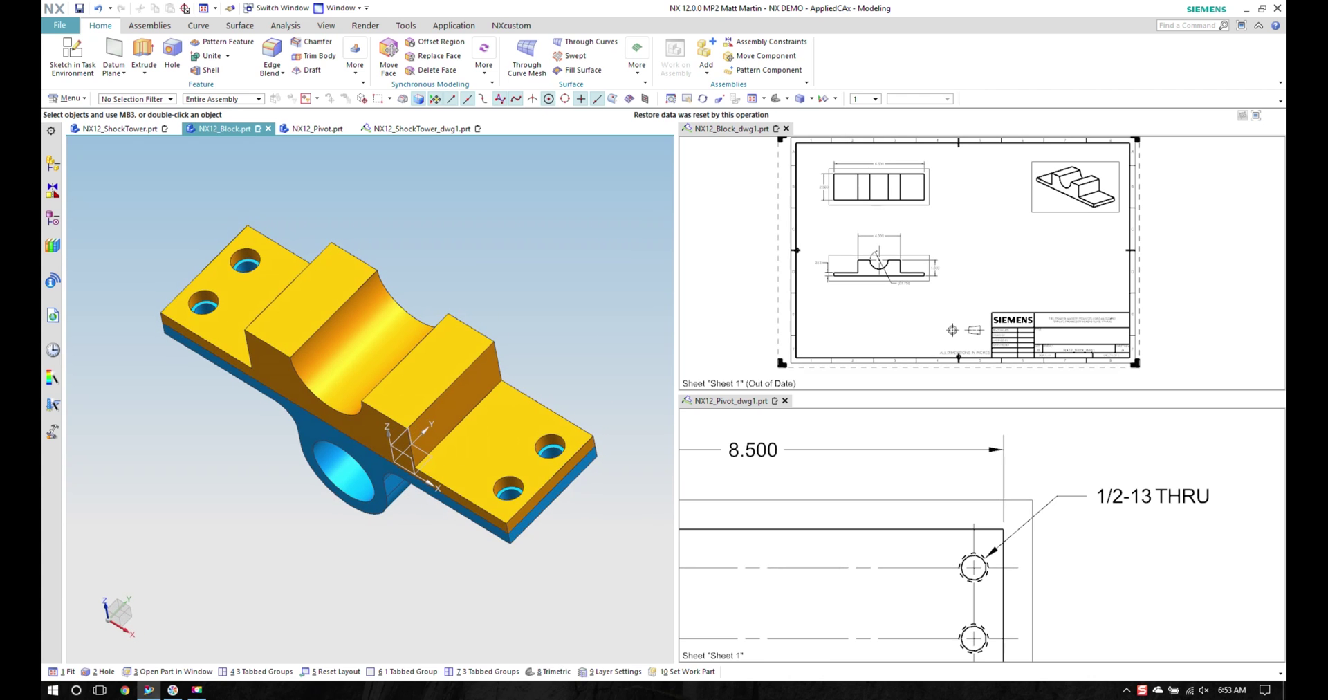
Update the top view in the NX12_Block_dwg1 drawing and move its 8.500 dimension farther above the view
{"action": "left_click", "coordinate": [731, 401]}
{"action": "key", "text": "ctrl+f"}
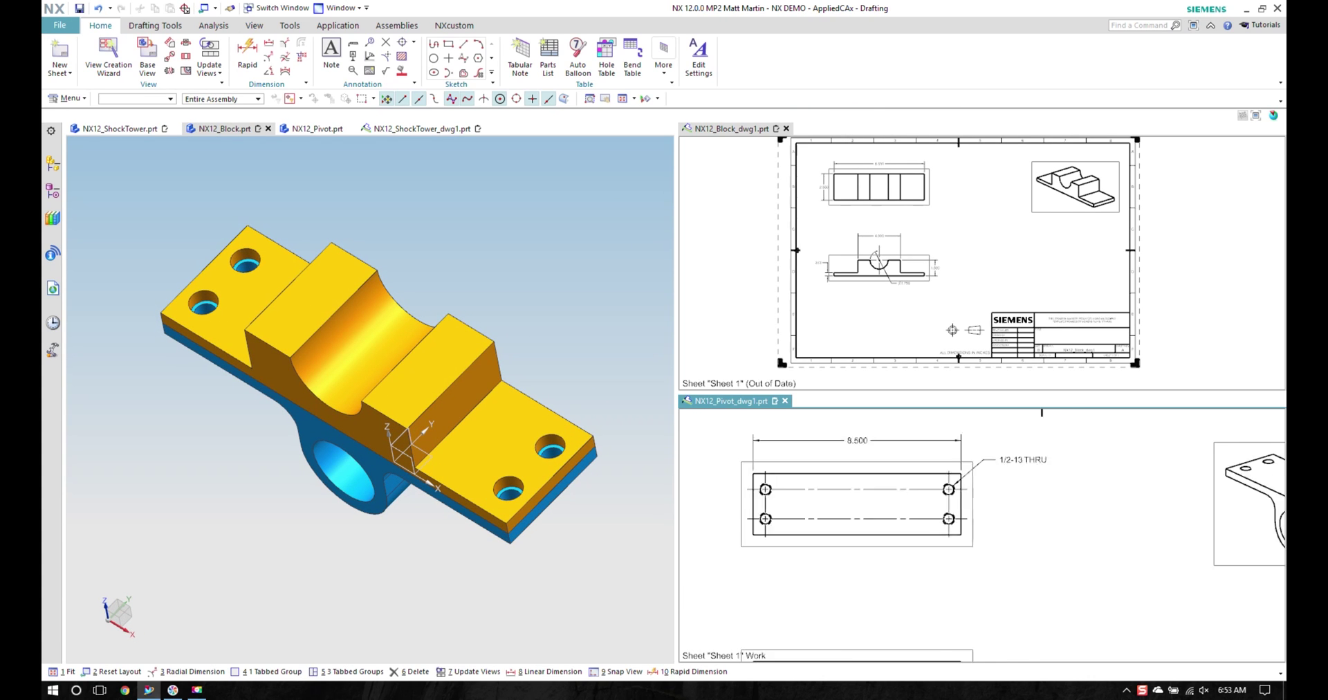
{"action": "left_click", "coordinate": [942, 252]}
{"action": "scroll", "coordinate": [905, 166], "scroll_direction": "up", "scroll_amount": 3}
{"action": "scroll", "coordinate": [875, 242], "scroll_direction": "up", "scroll_amount": 2}
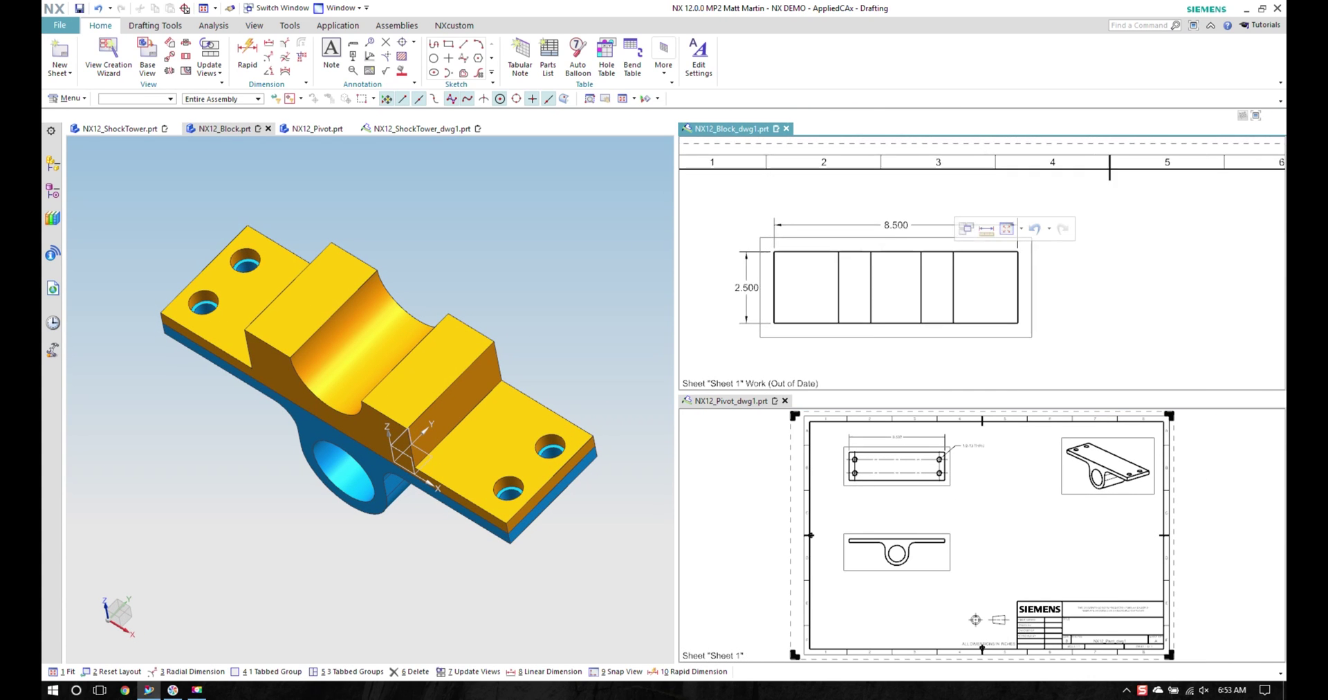
{"action": "right_click", "coordinate": [873, 242]}
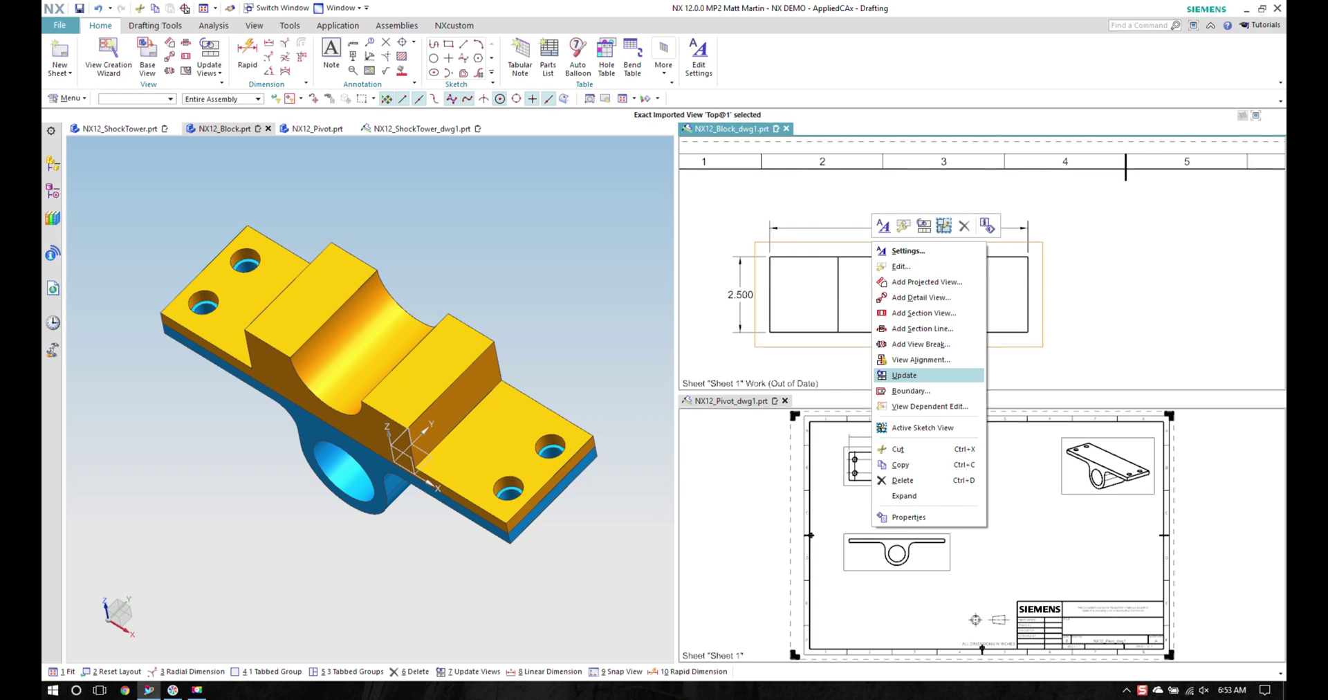
{"action": "left_click", "coordinate": [904, 374]}
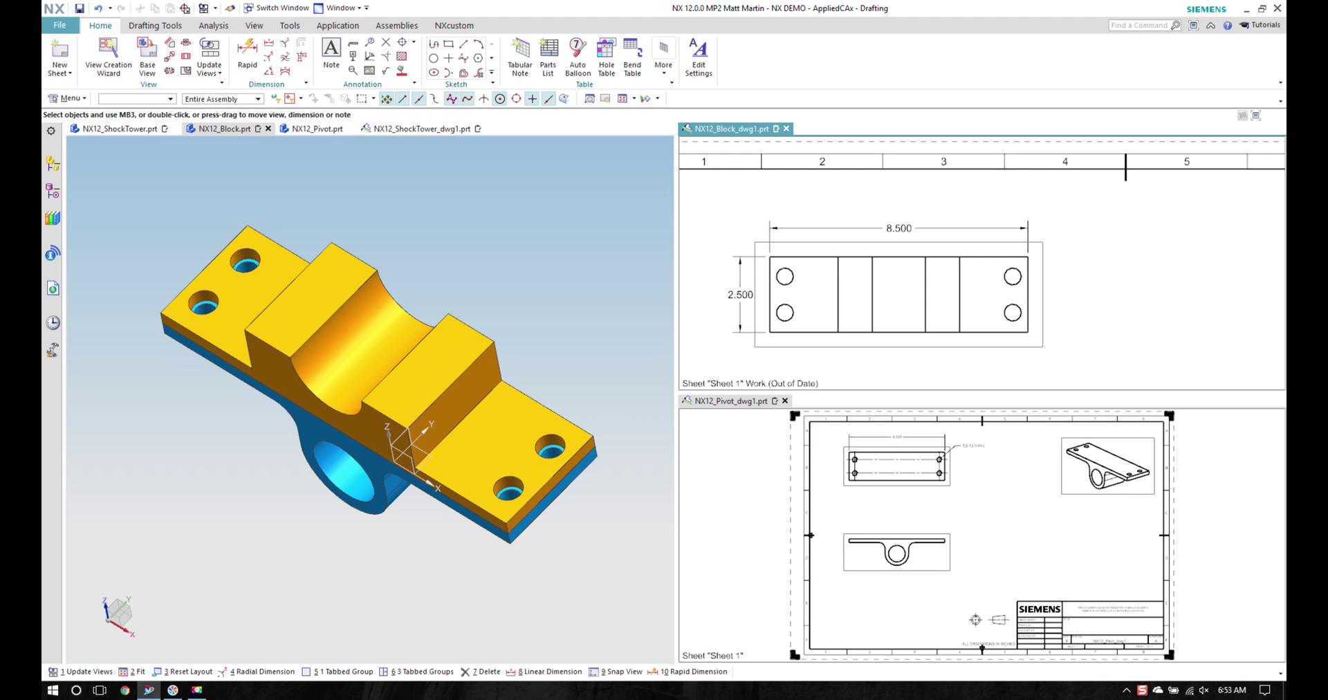
{"action": "left_click_drag", "start_coordinate": [899, 228], "coordinate": [899, 206]}
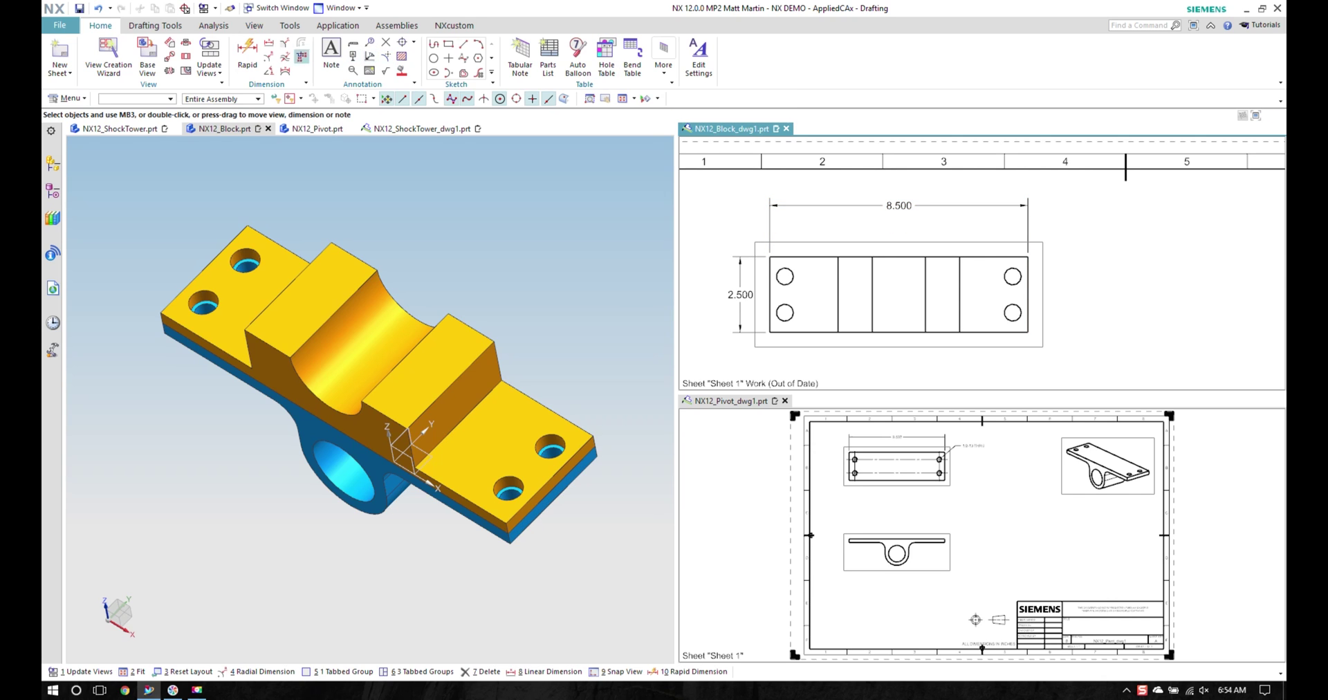
Add one linked center mark across the upper two holes and another across the lower two holes in the block's top view
{"action": "left_click", "coordinate": [402, 42]}
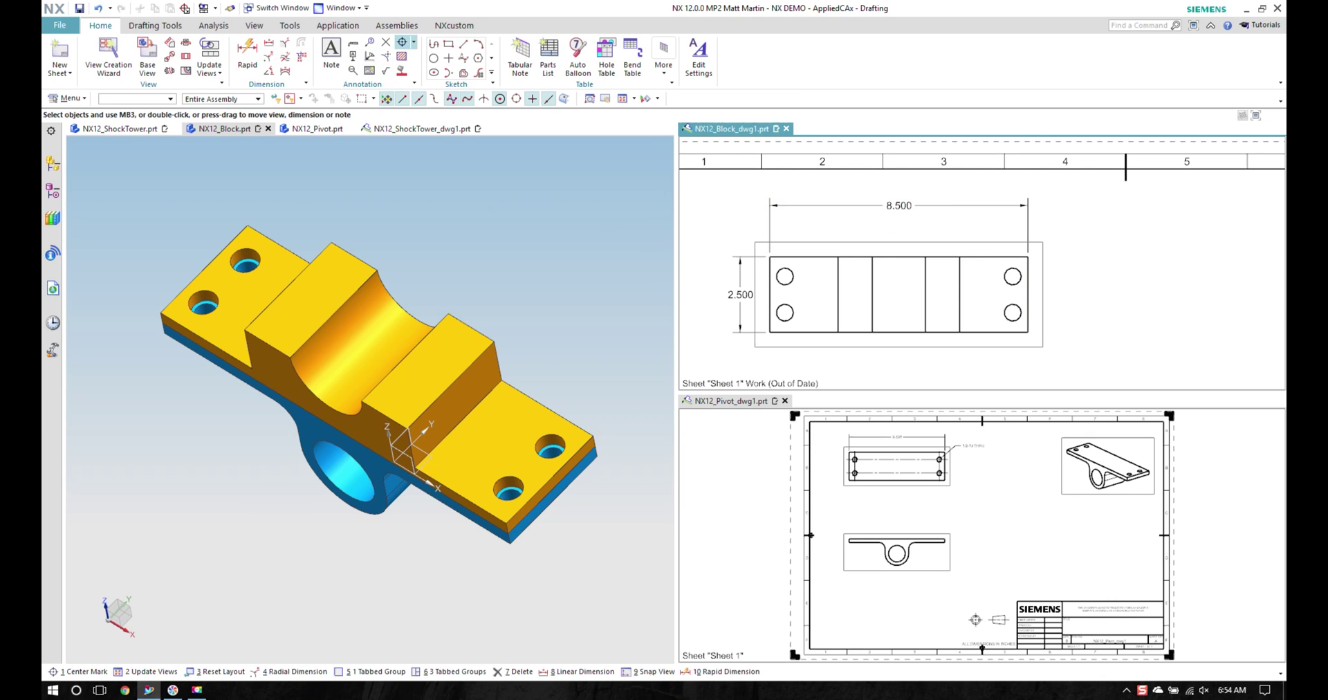
{"action": "left_click", "coordinate": [785, 276]}
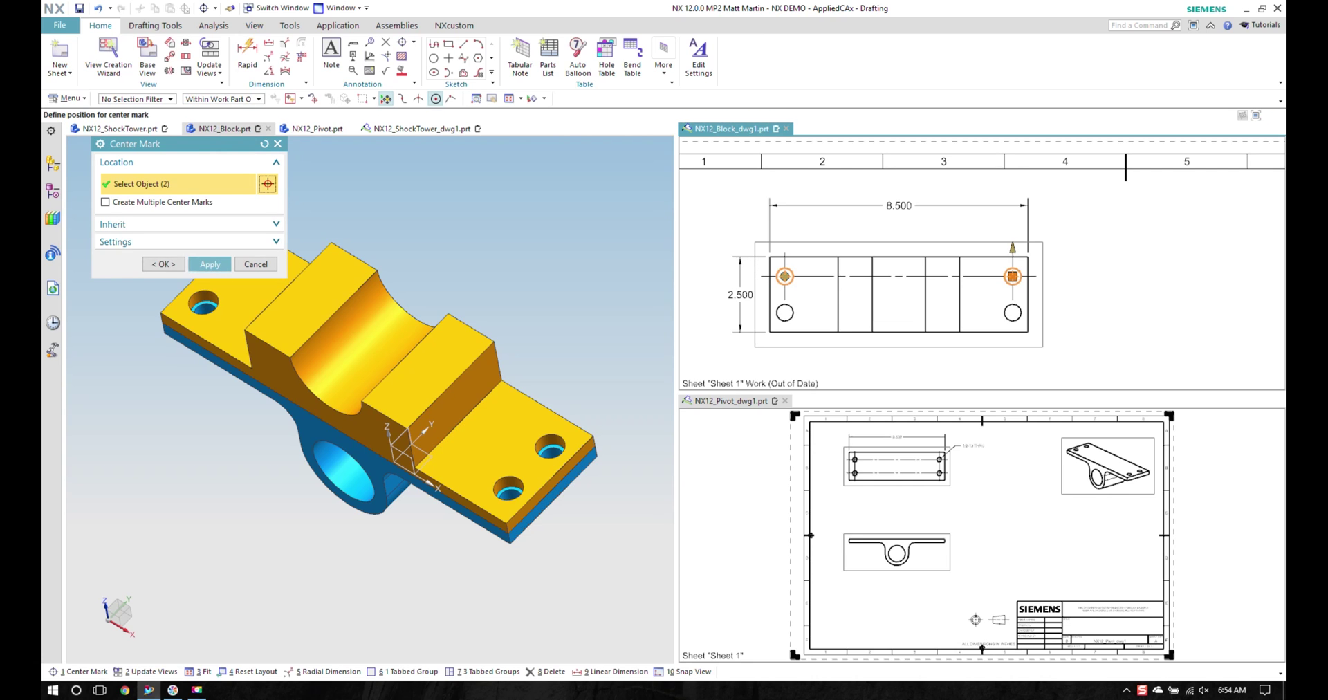
{"action": "left_click", "coordinate": [209, 264]}
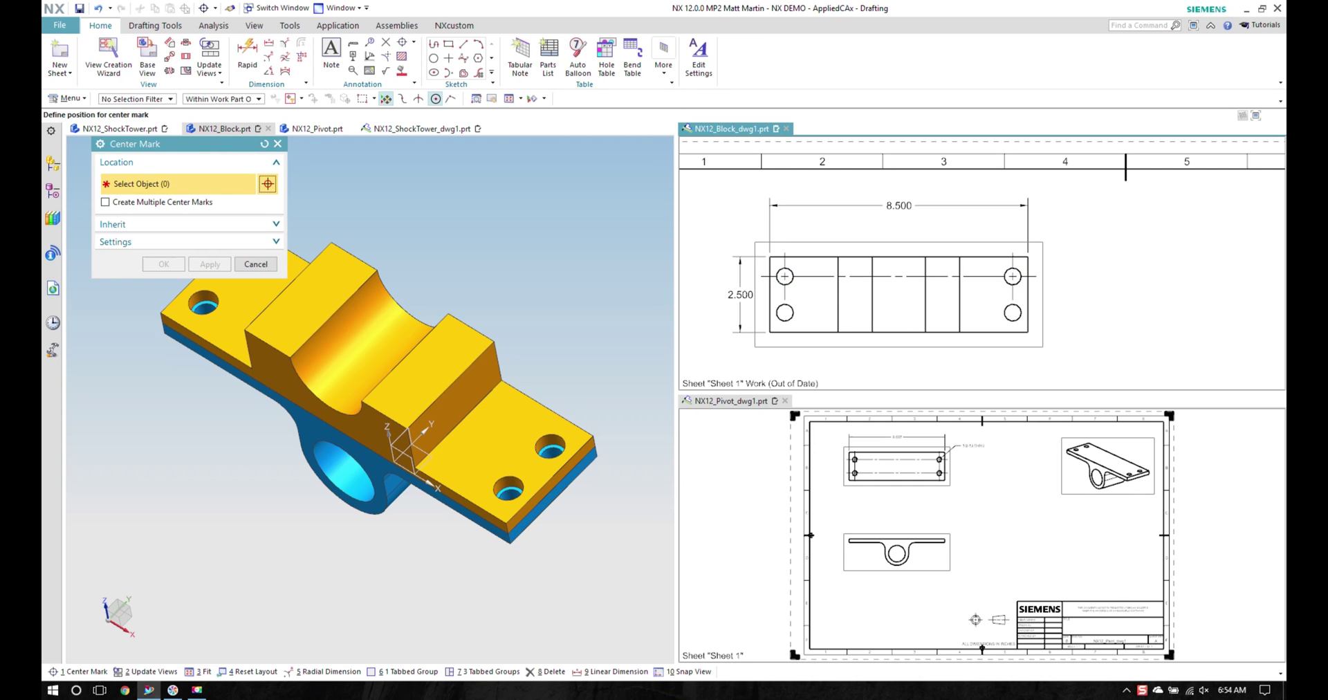
{"action": "left_click", "coordinate": [785, 313]}
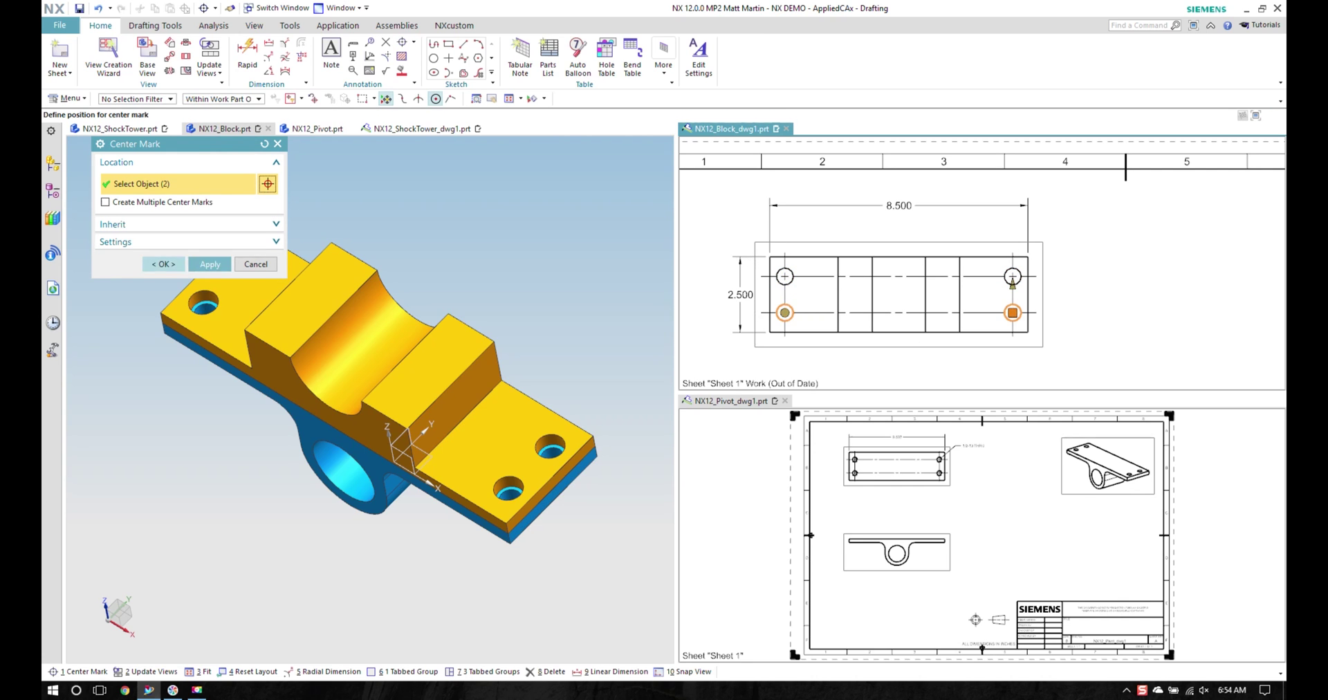
{"action": "middle_click", "coordinate": [1012, 283]}
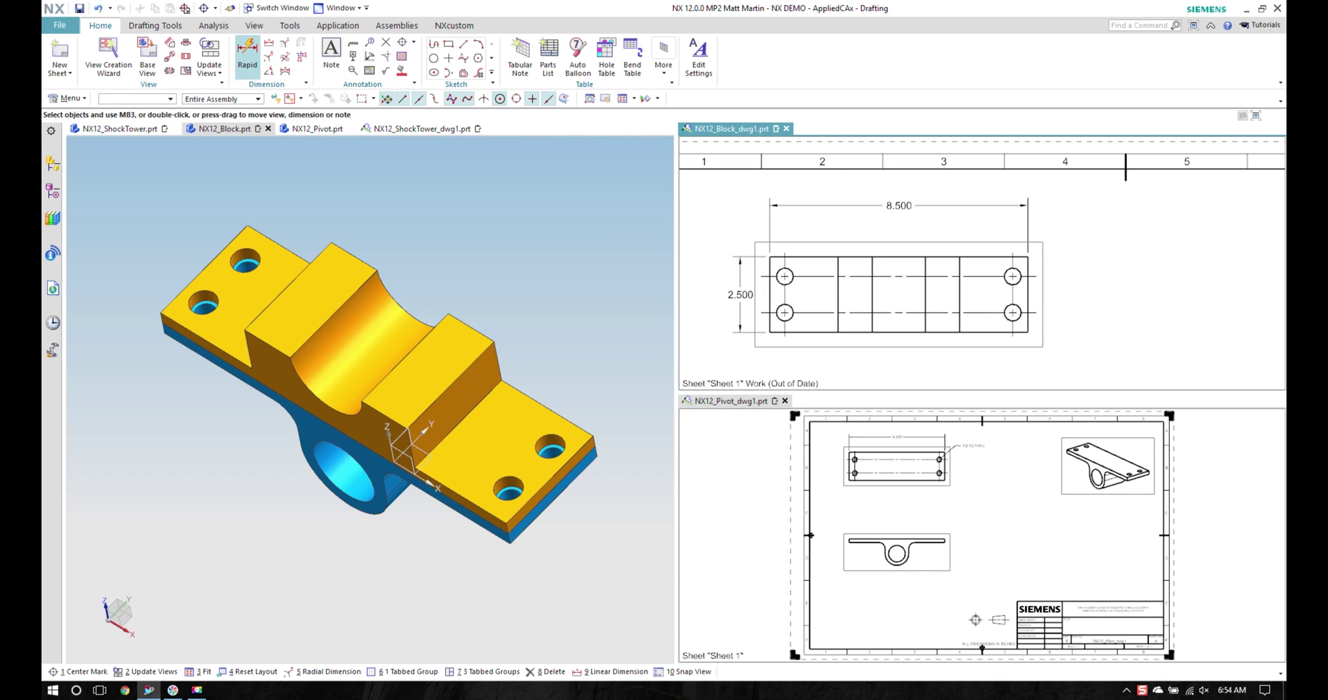
Dimension the horizontal distance between the two upper hole centers in the block's top view, placing it below the 8.500 dimension
{"action": "left_click", "coordinate": [247, 58]}
{"action": "left_click", "coordinate": [882, 276]}
{"action": "scroll", "coordinate": [881, 230], "scroll_direction": "up", "scroll_amount": 2}
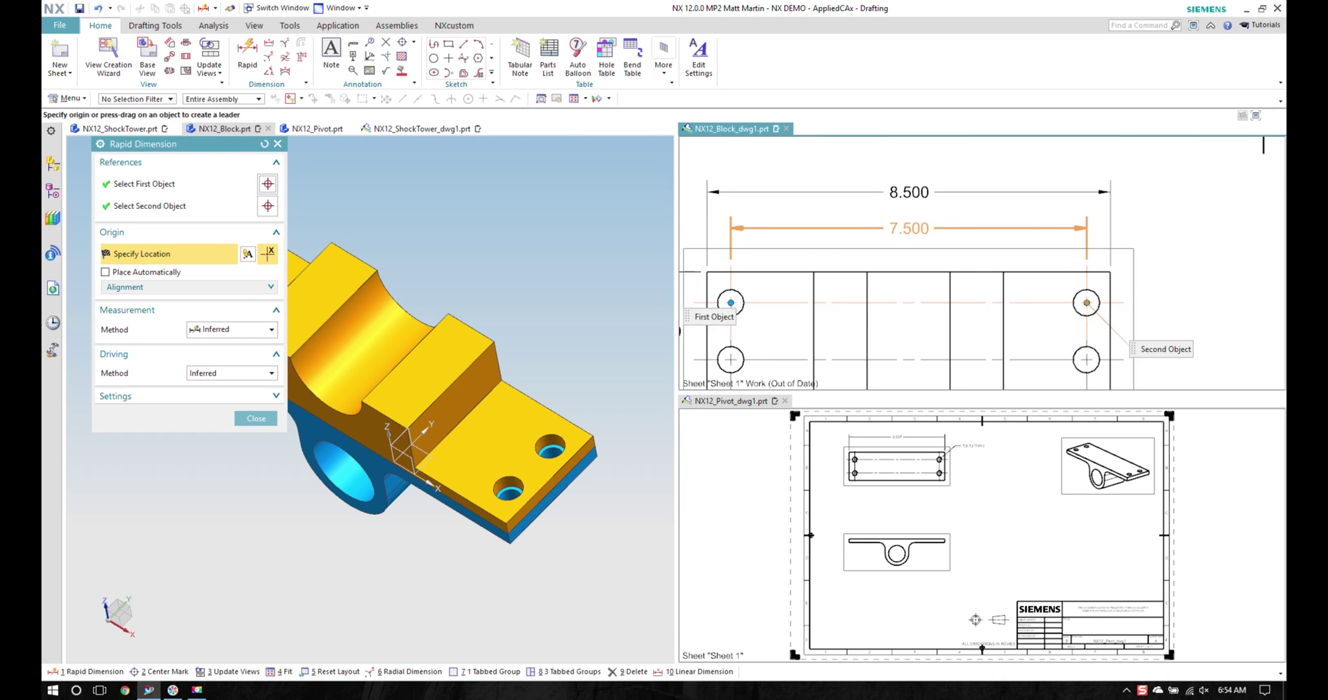
{"action": "left_click", "coordinate": [909, 228]}
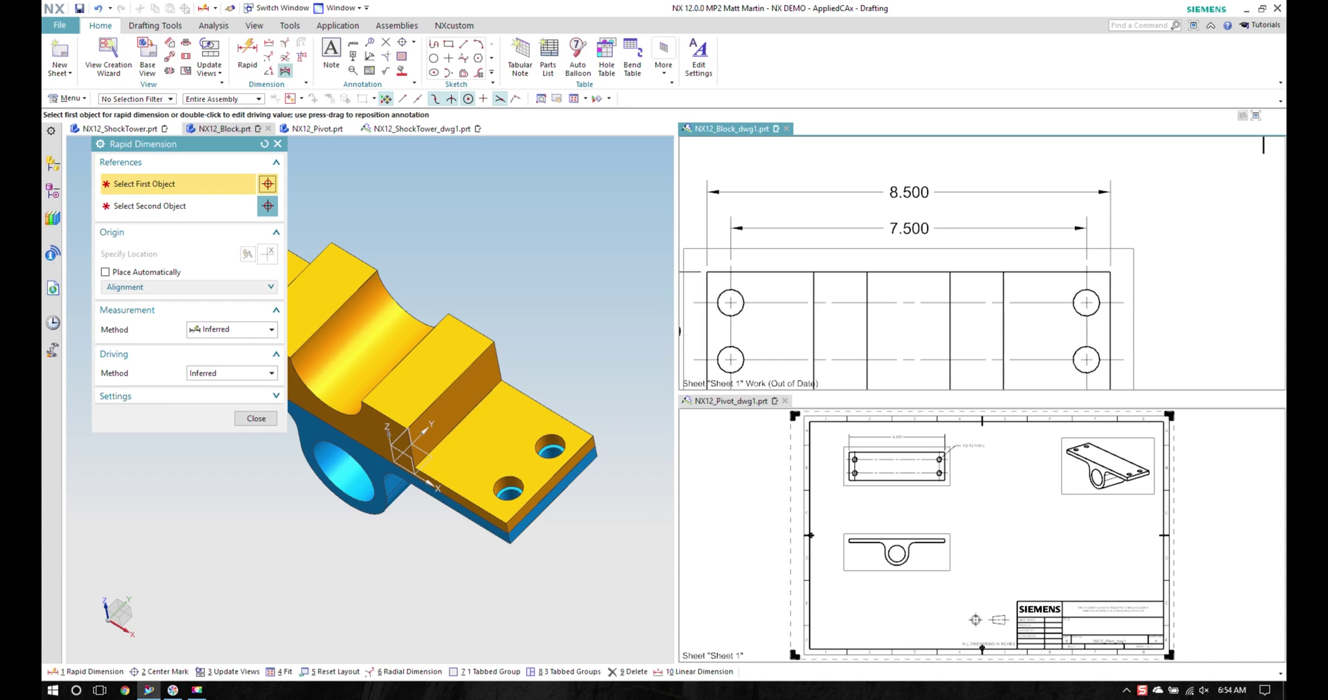
Add a hole callout to the upper-right hole in the block's top view, with its text outside the view
{"action": "left_click", "coordinate": [270, 56]}
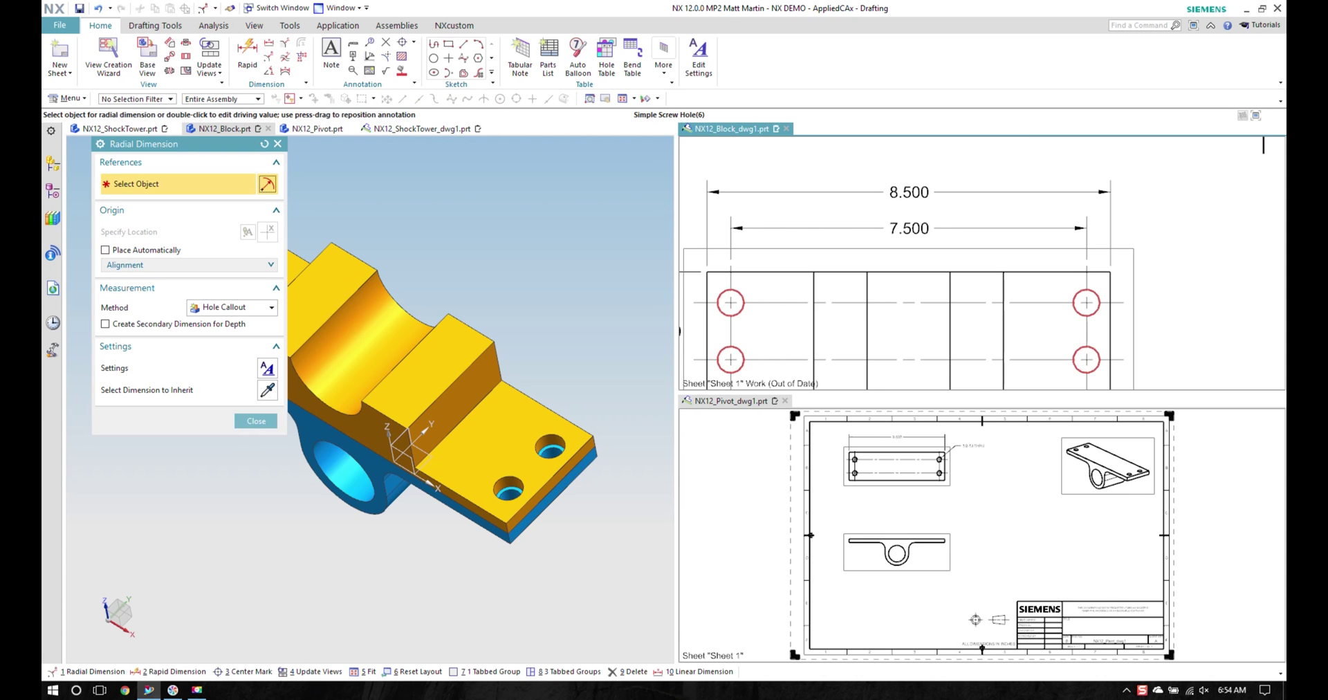
{"action": "left_click", "coordinate": [1097, 294]}
{"action": "left_click", "coordinate": [1096, 293]}
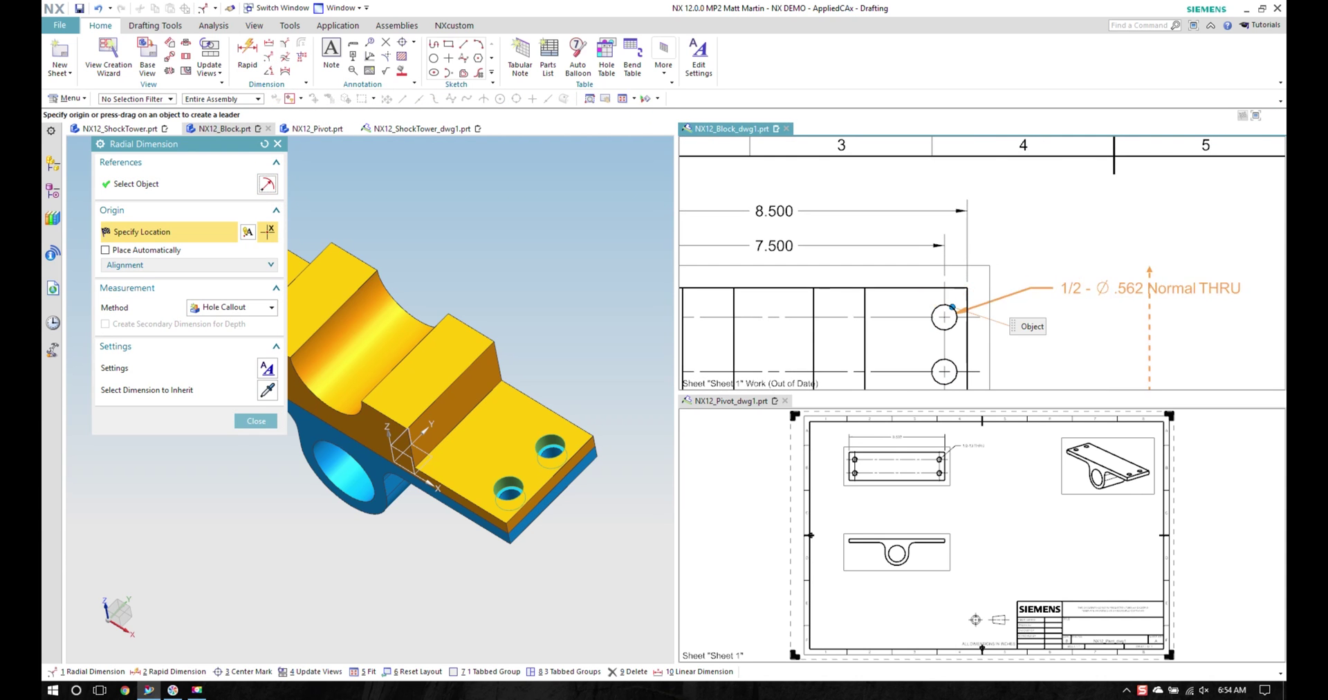
{"action": "left_click", "coordinate": [1116, 272]}
{"action": "key", "text": "Escape"}
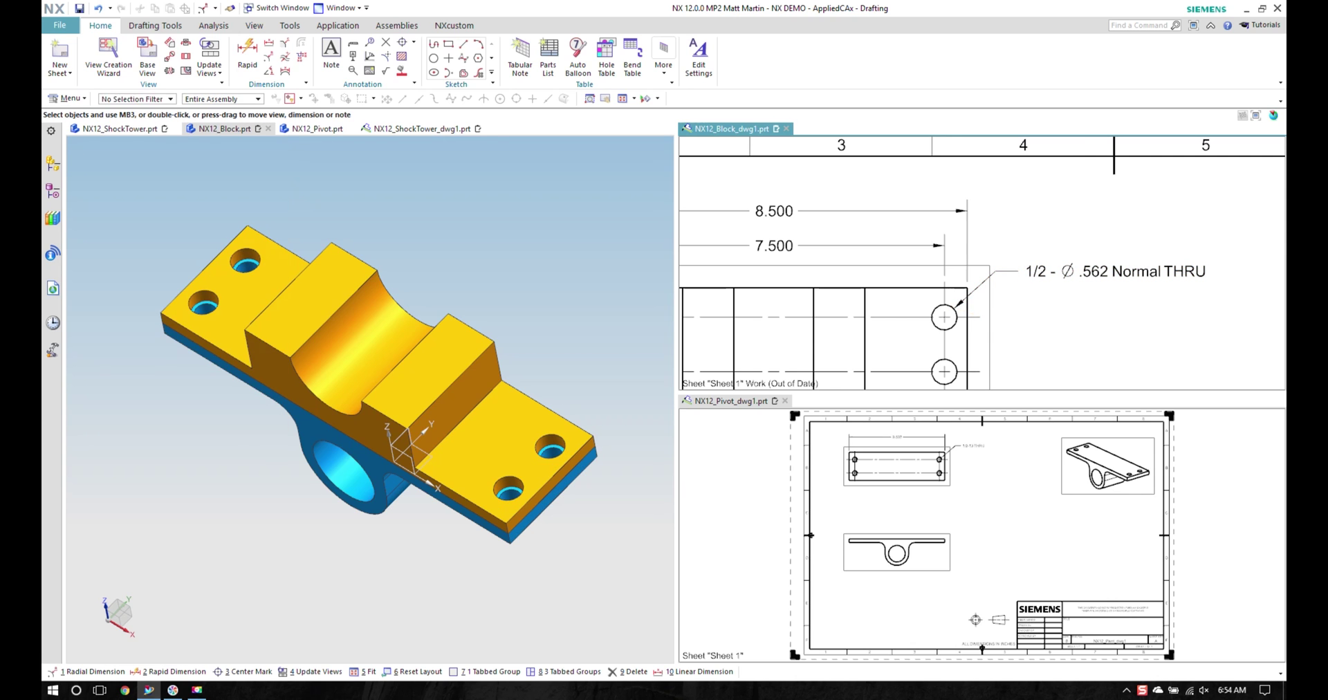
{"action": "key", "text": "ctrl+f"}
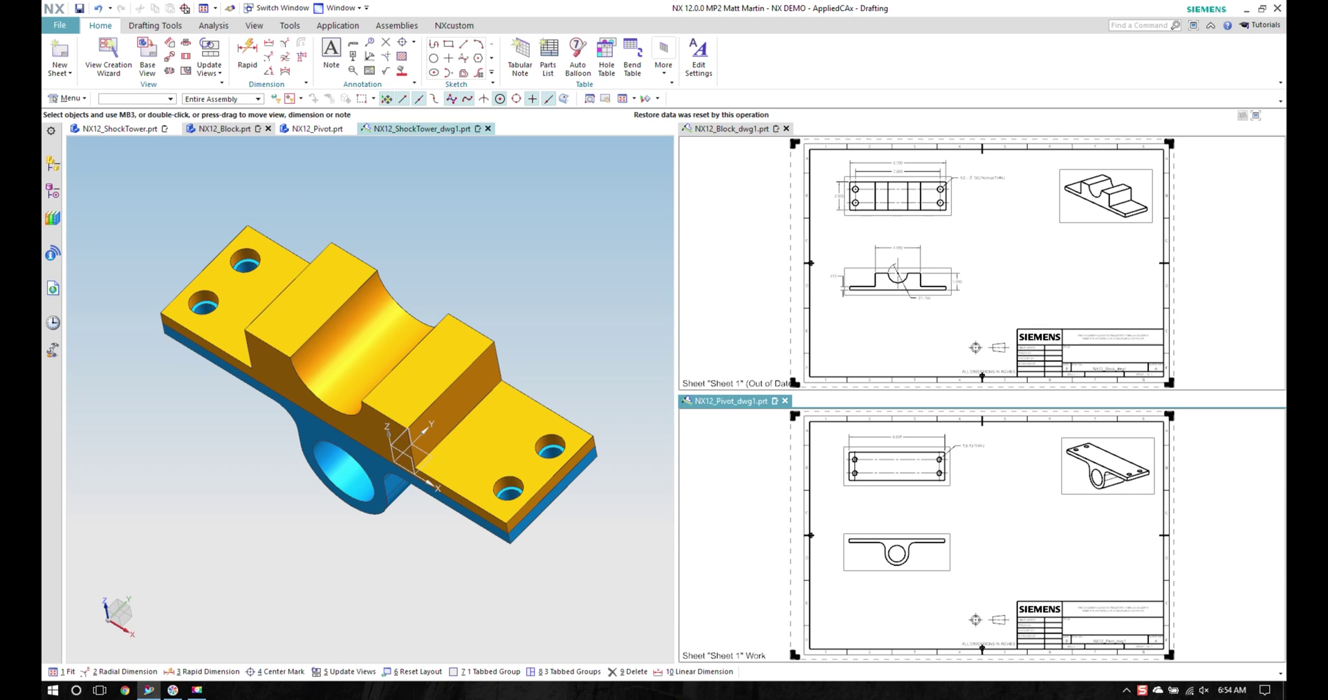
Place the NX12_ShockTower_dwg1 drawing in its own window group beside the block drawing and enlarge that group
{"action": "mouse_move", "coordinate": [422, 129]}
{"action": "mouse_move", "coordinate": [422, 129]}
{"action": "left_mouse_down"}
{"action": "mouse_move", "coordinate": [457, 130]}
{"action": "mouse_move", "coordinate": [827, 292]}
{"action": "mouse_move", "coordinate": [1014, 257]}
{"action": "left_mouse_up"}
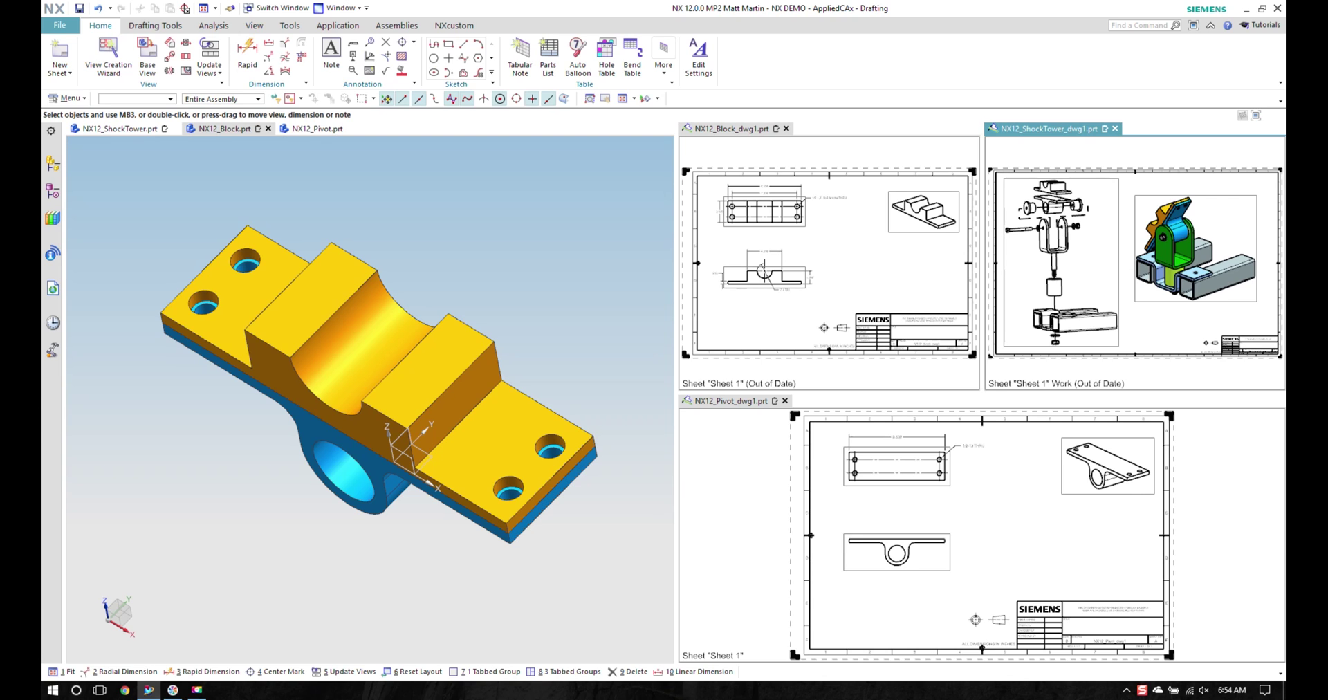
{"action": "left_click_drag", "start_coordinate": [830, 393], "coordinate": [830, 505]}
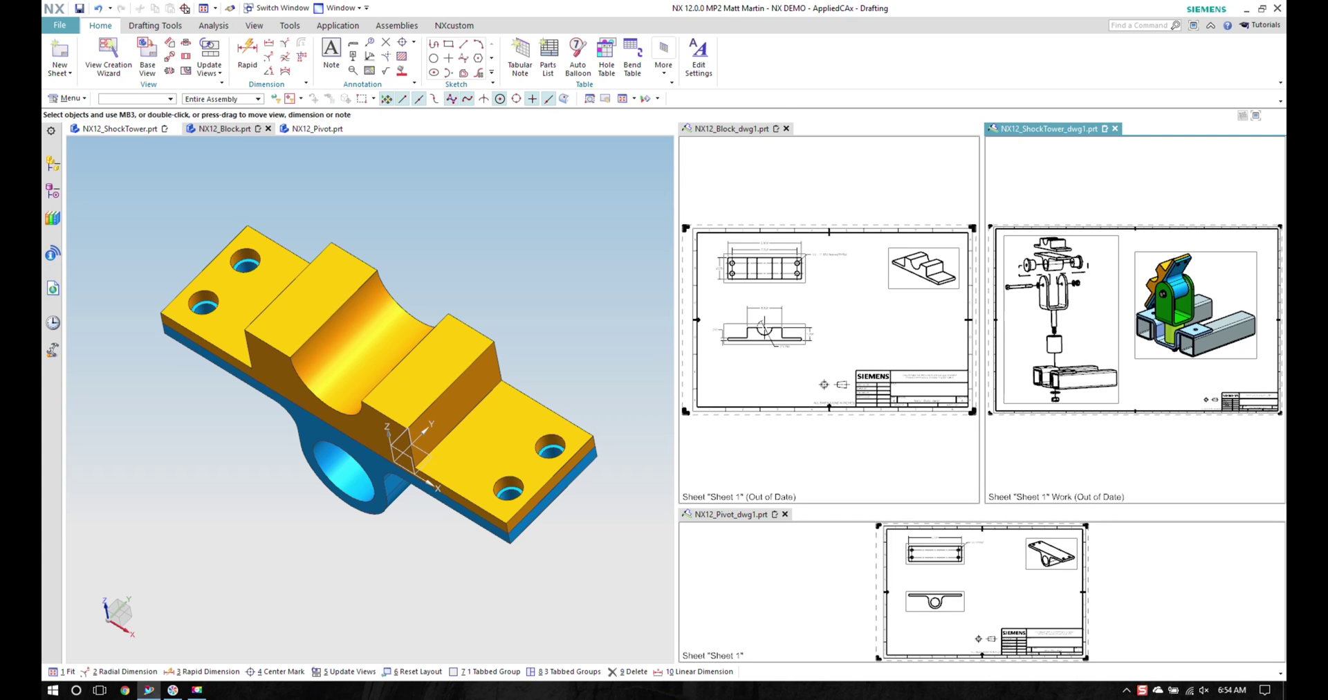
{"action": "left_click_drag", "start_coordinate": [983, 311], "coordinate": [900, 311]}
{"action": "scroll", "coordinate": [947, 235], "scroll_direction": "up", "scroll_amount": 3}
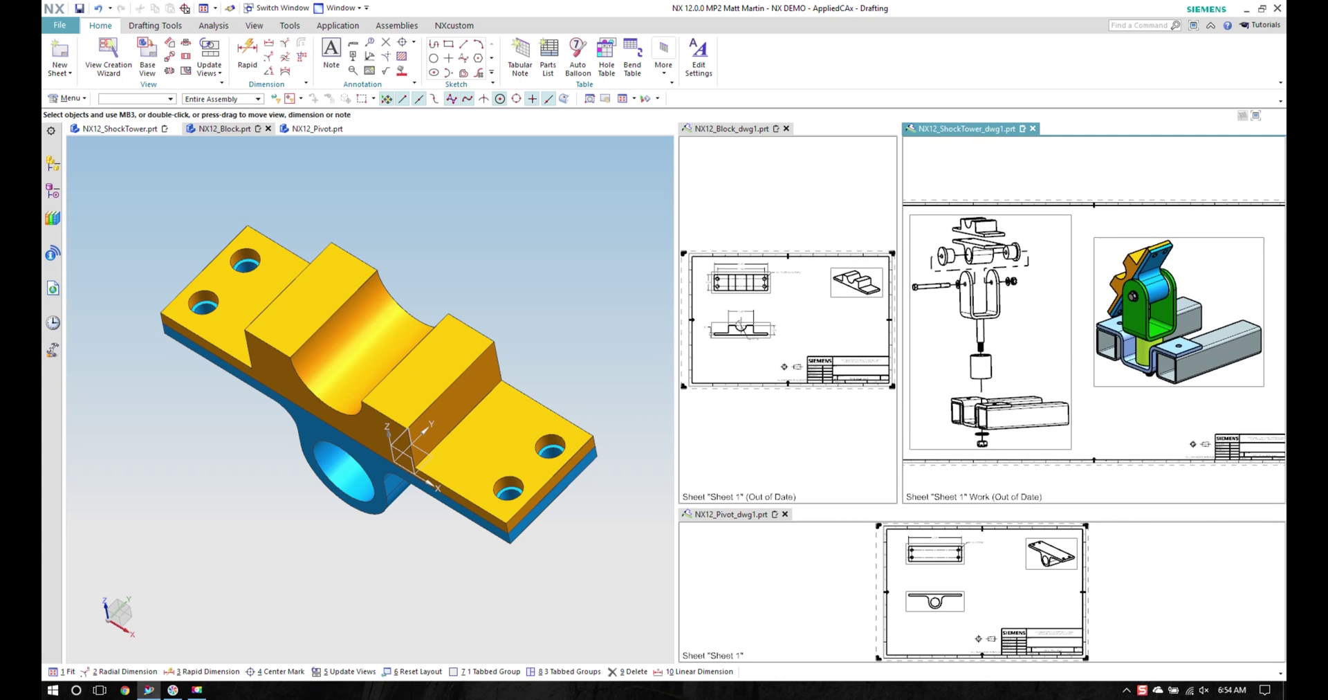
{"action": "scroll", "coordinate": [1105, 235], "scroll_direction": "down", "scroll_amount": 1}
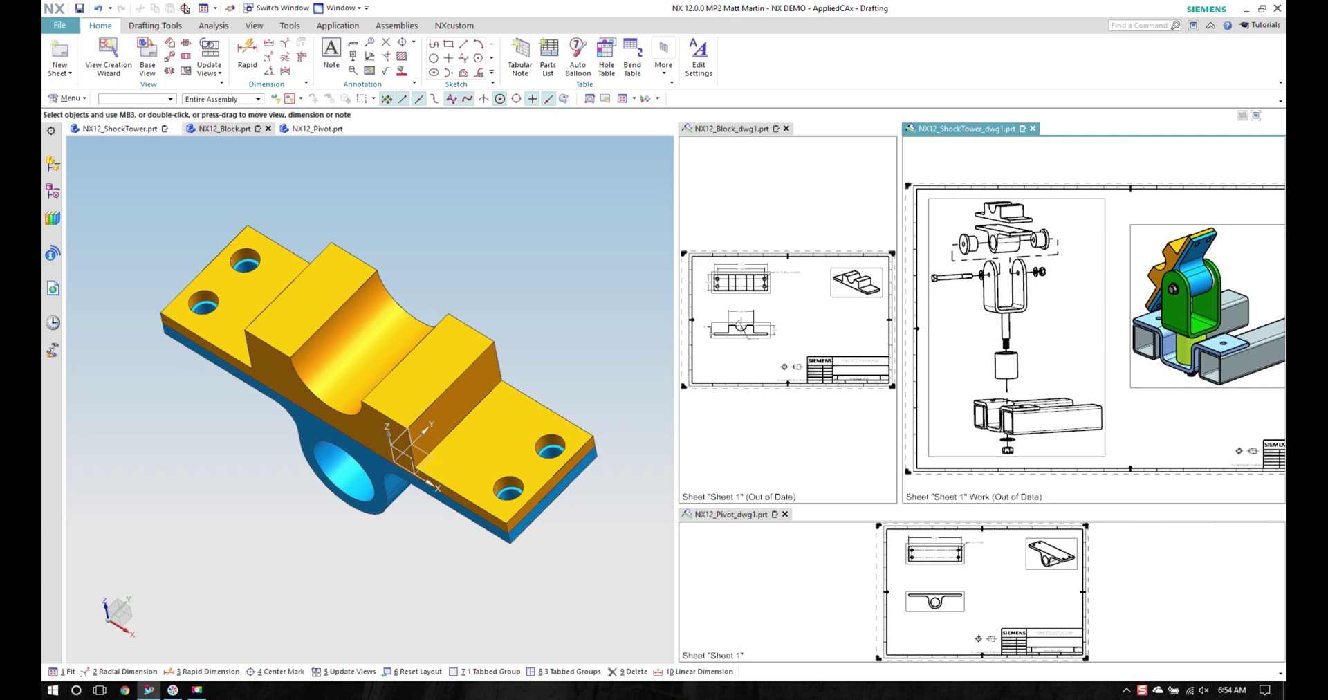
{"action": "left_click_drag", "start_coordinate": [677, 311], "coordinate": [574, 311]}
Update the out-of-date views on the NX12_ShockTower_dwg1 sheet
{"action": "scroll", "coordinate": [1211, 252], "scroll_direction": "up", "scroll_amount": 4}
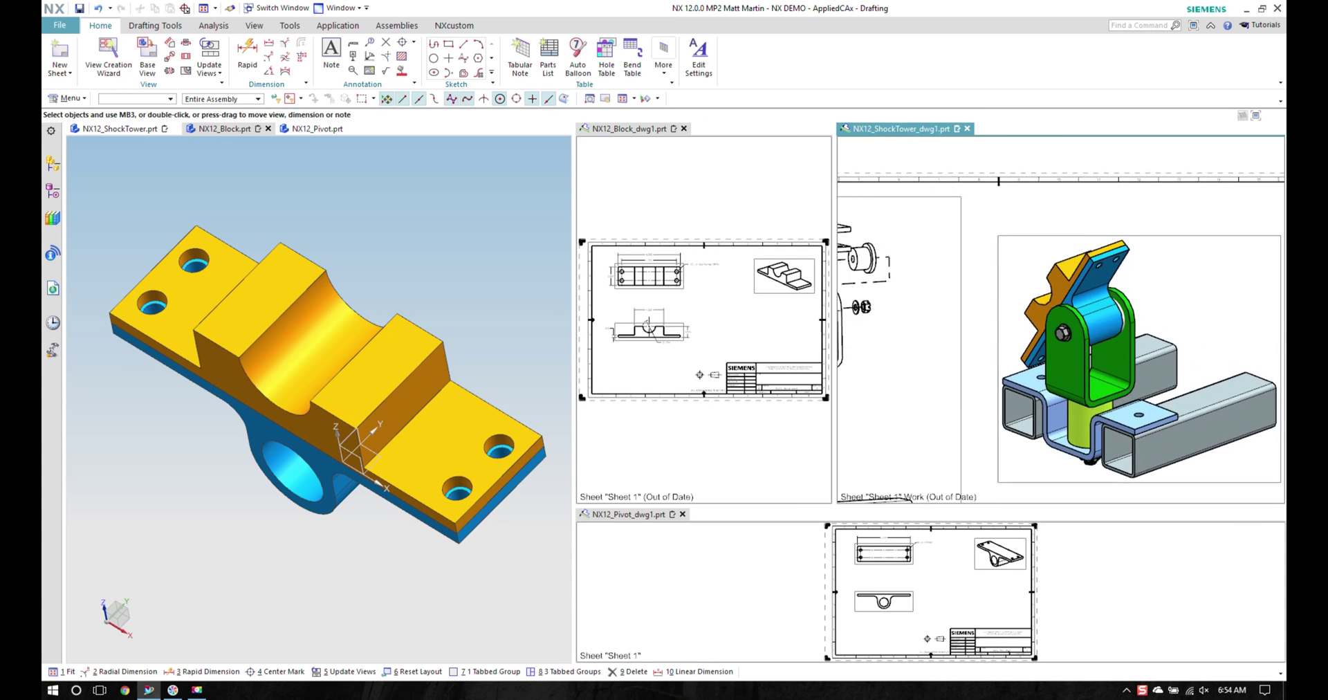
{"action": "scroll", "coordinate": [1210, 236], "scroll_direction": "up", "scroll_amount": 4}
{"action": "scroll", "coordinate": [1262, 242], "scroll_direction": "down", "scroll_amount": 5}
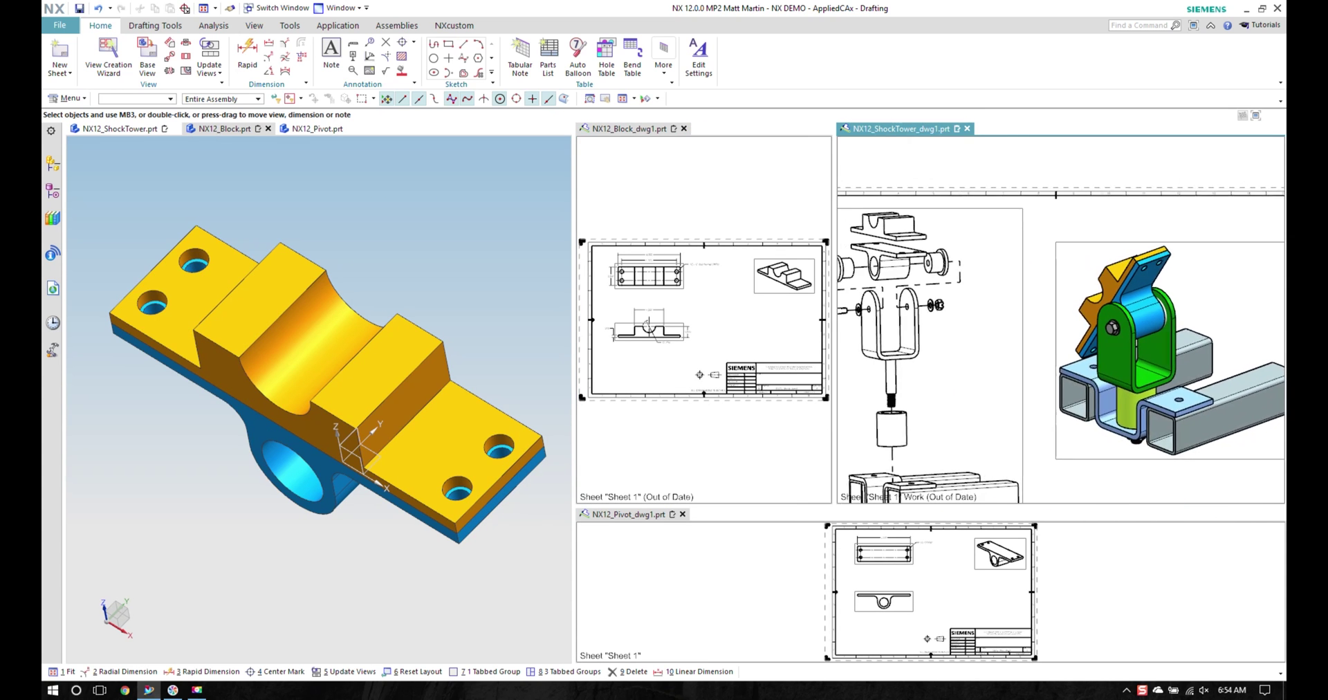
{"action": "scroll", "coordinate": [1059, 339], "scroll_direction": "down", "scroll_amount": 3}
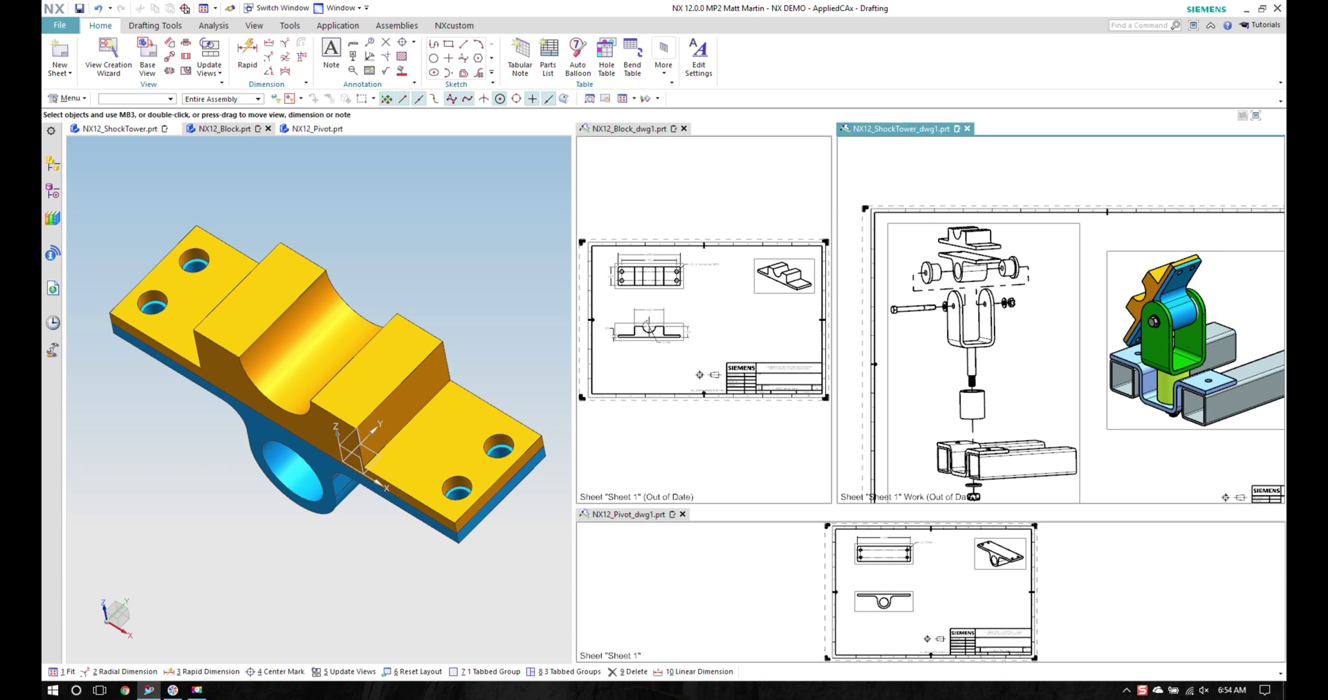
{"action": "left_click", "coordinate": [53, 191]}
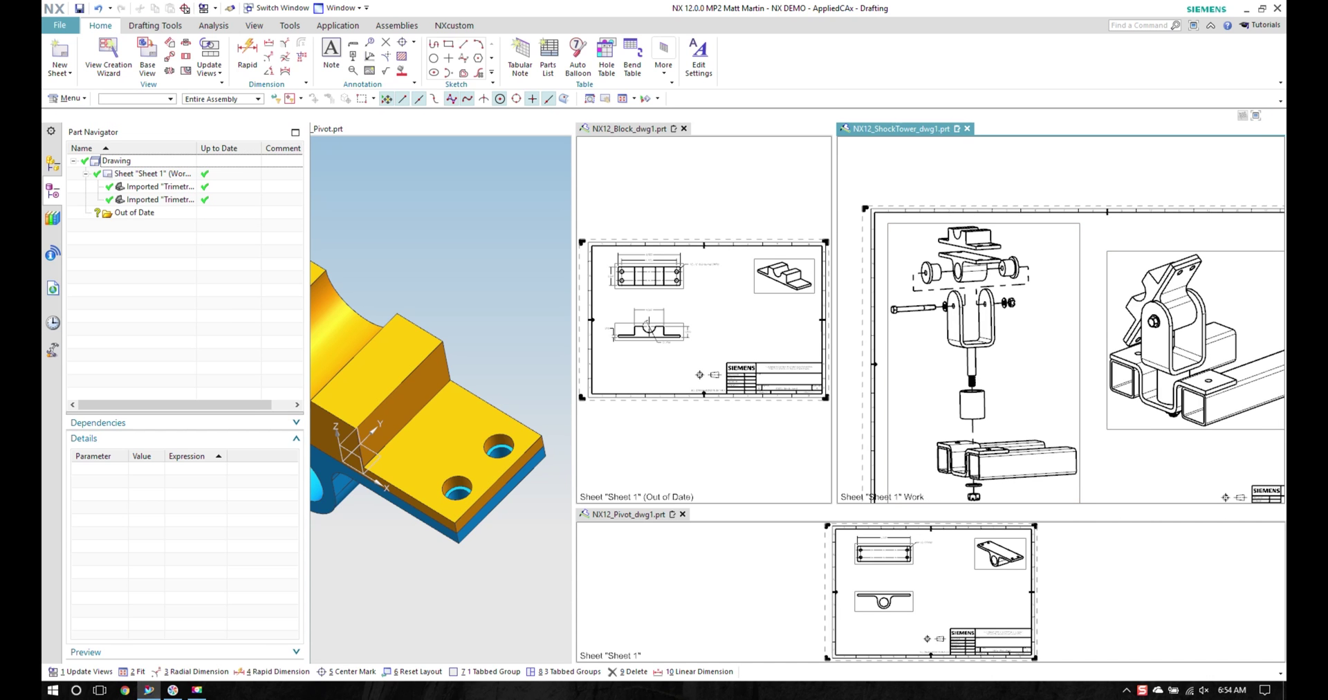
{"action": "key", "text": "F8"}
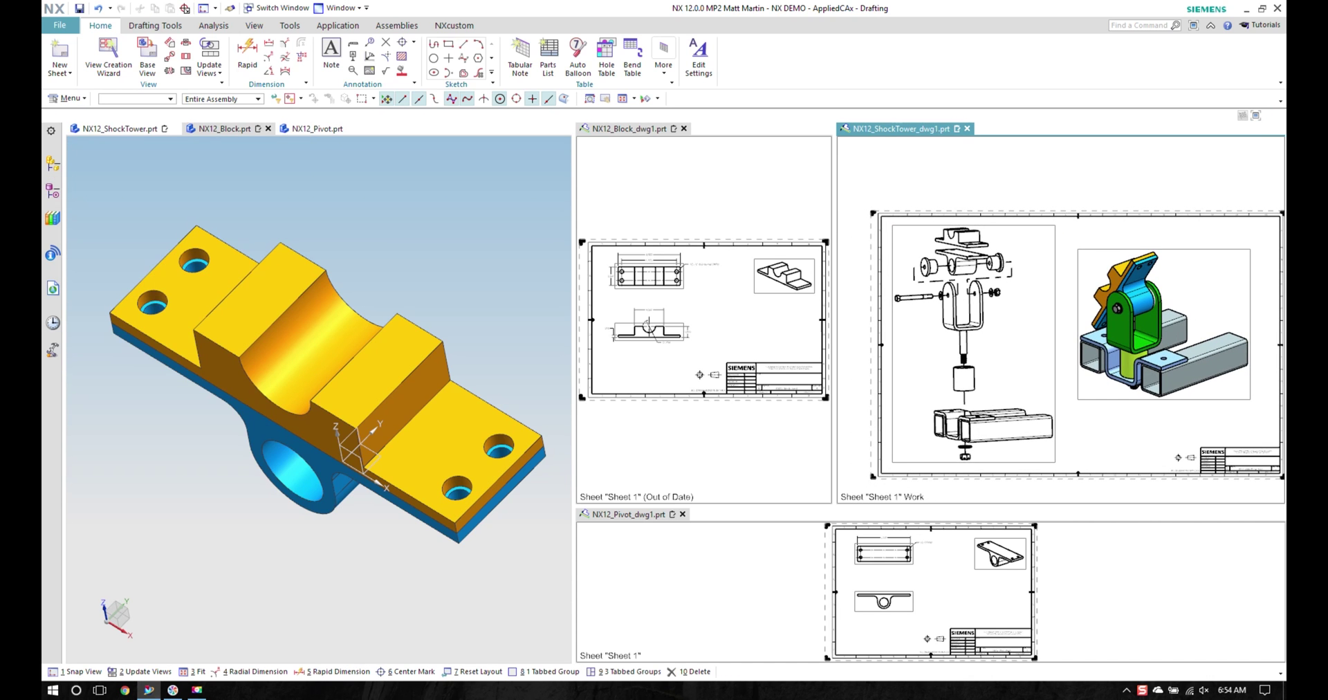
{"action": "key", "text": "ctrl+f"}
{"action": "scroll", "coordinate": [1245, 286], "scroll_direction": "up", "scroll_amount": 5}
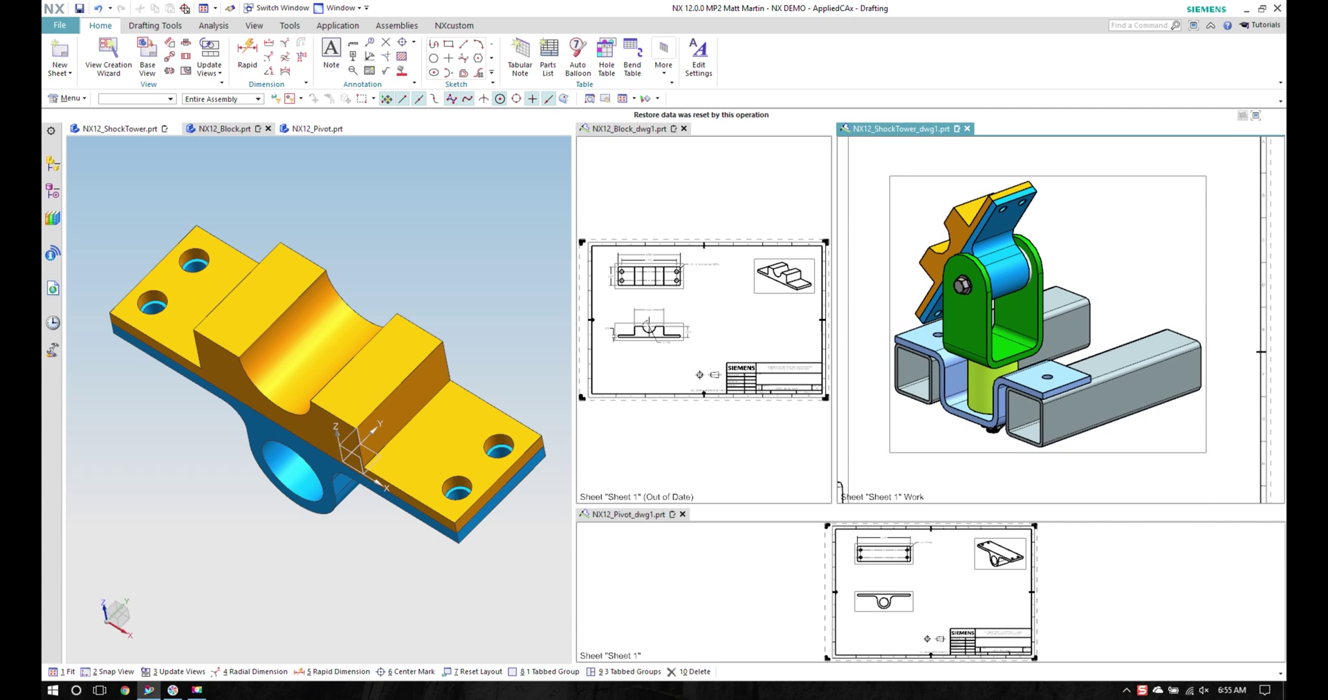
Open the NX12_Block part's parent assembly NX12_ShockTower in its window
{"action": "left_click", "coordinate": [225, 129]}
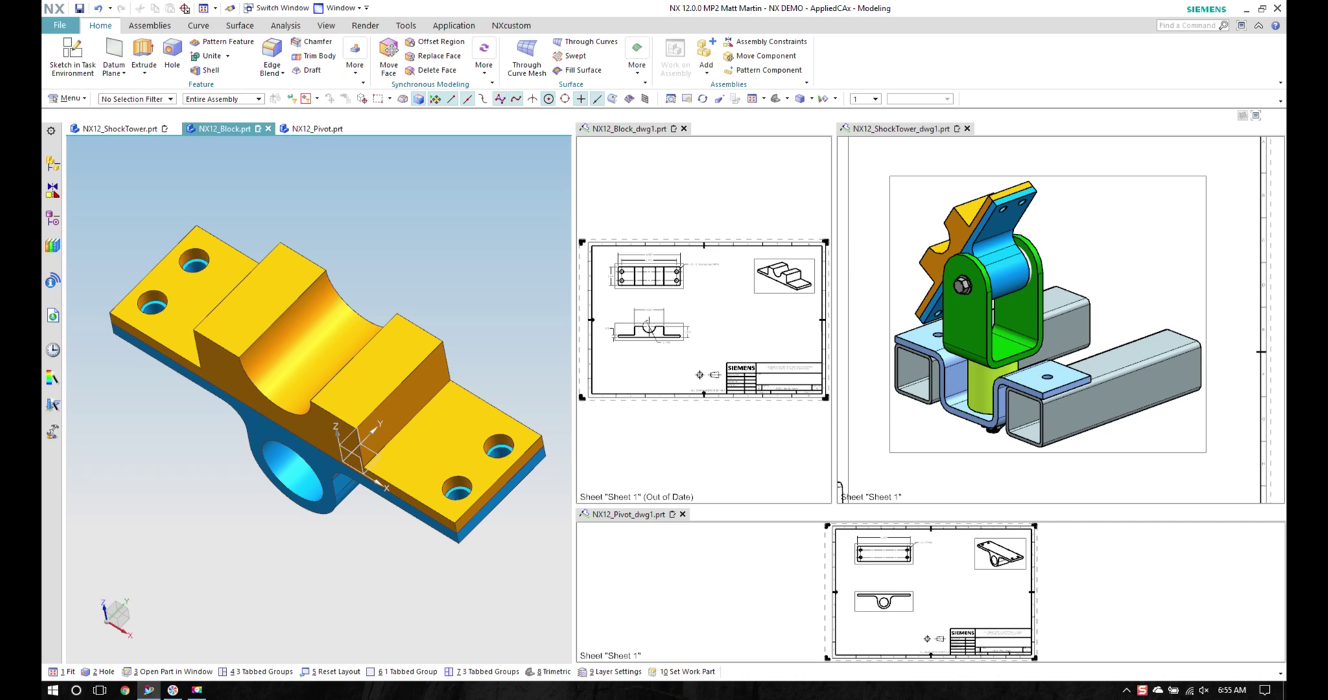
{"action": "left_click", "coordinate": [53, 164]}
{"action": "right_click", "coordinate": [116, 174]}
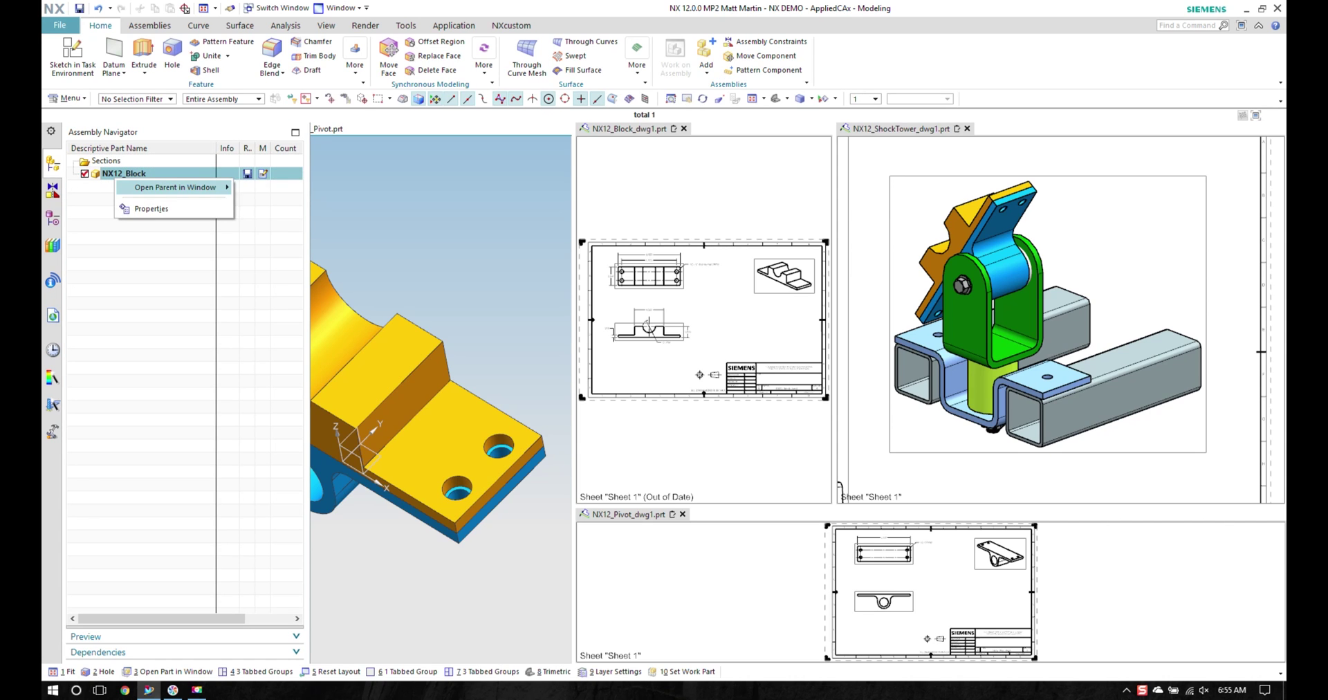
{"action": "mouse_move", "coordinate": [201, 188]}
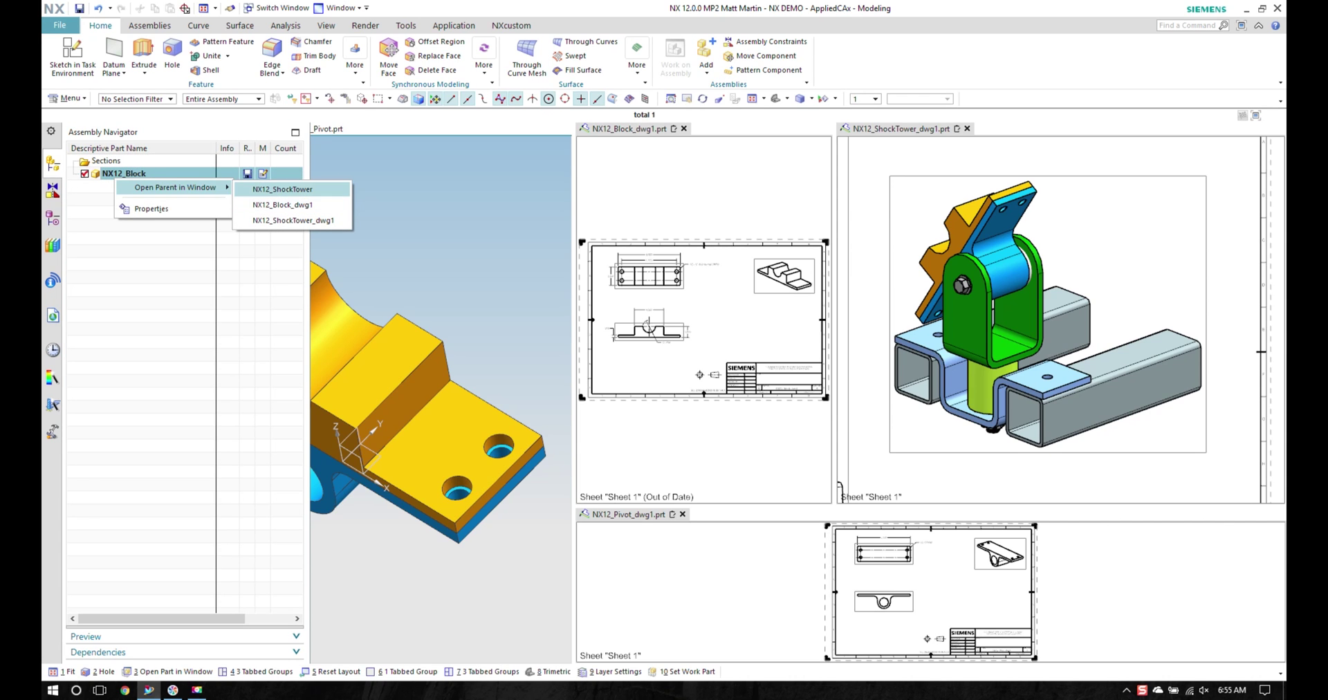
{"action": "left_click", "coordinate": [277, 189]}
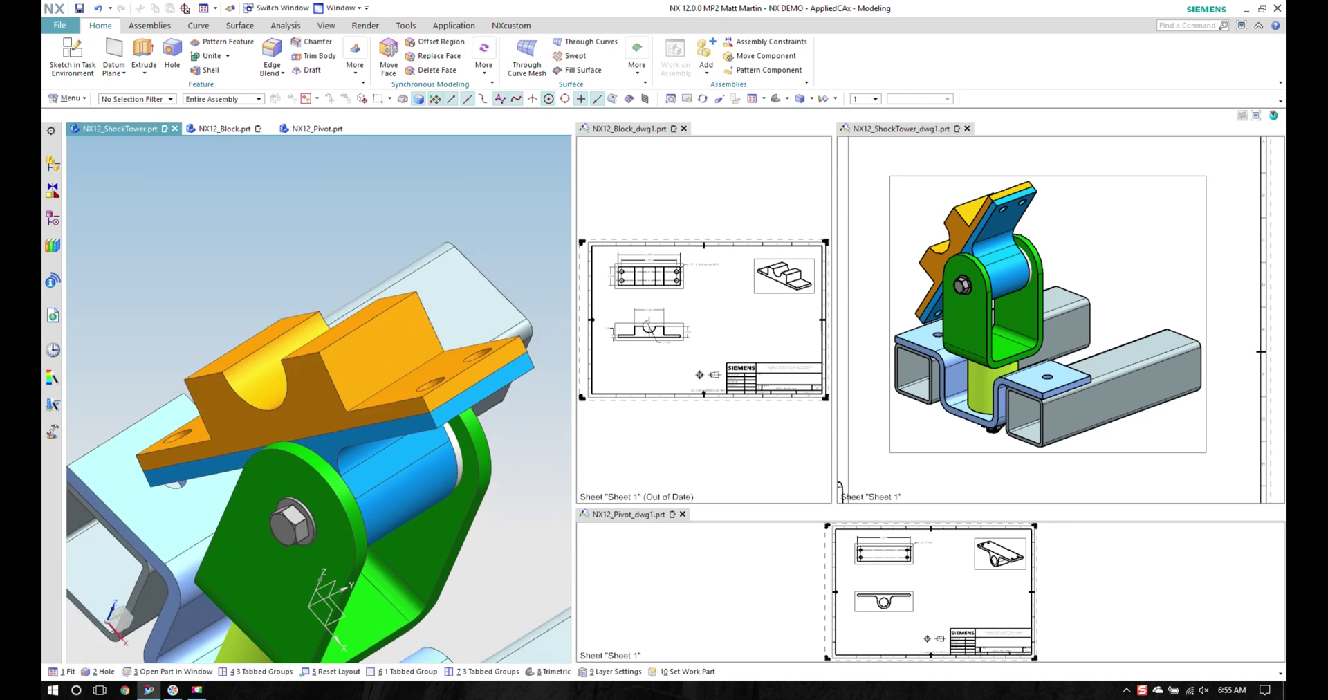
{"action": "key", "text": "End"}
Switch the NX12_ShockTower assembly to the Pos2 arrangement
{"action": "left_click", "coordinate": [52, 163]}
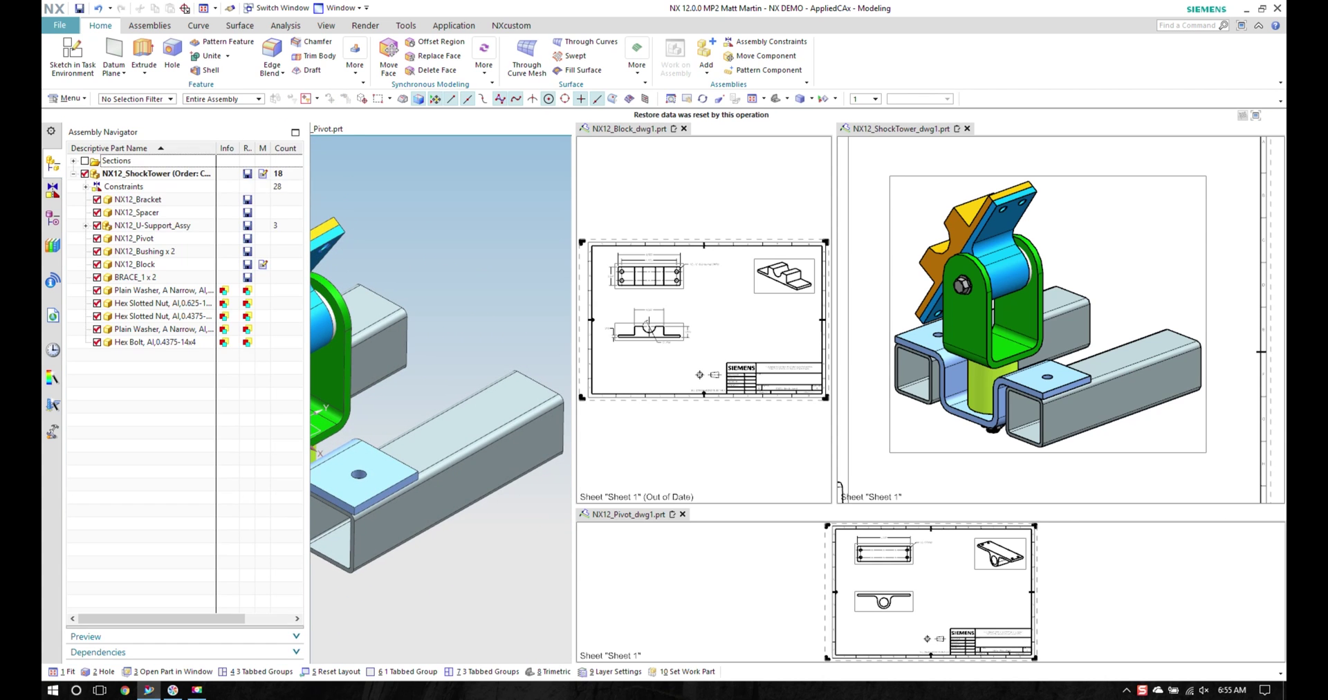
{"action": "right_click", "coordinate": [137, 174]}
{"action": "mouse_move", "coordinate": [228, 244]}
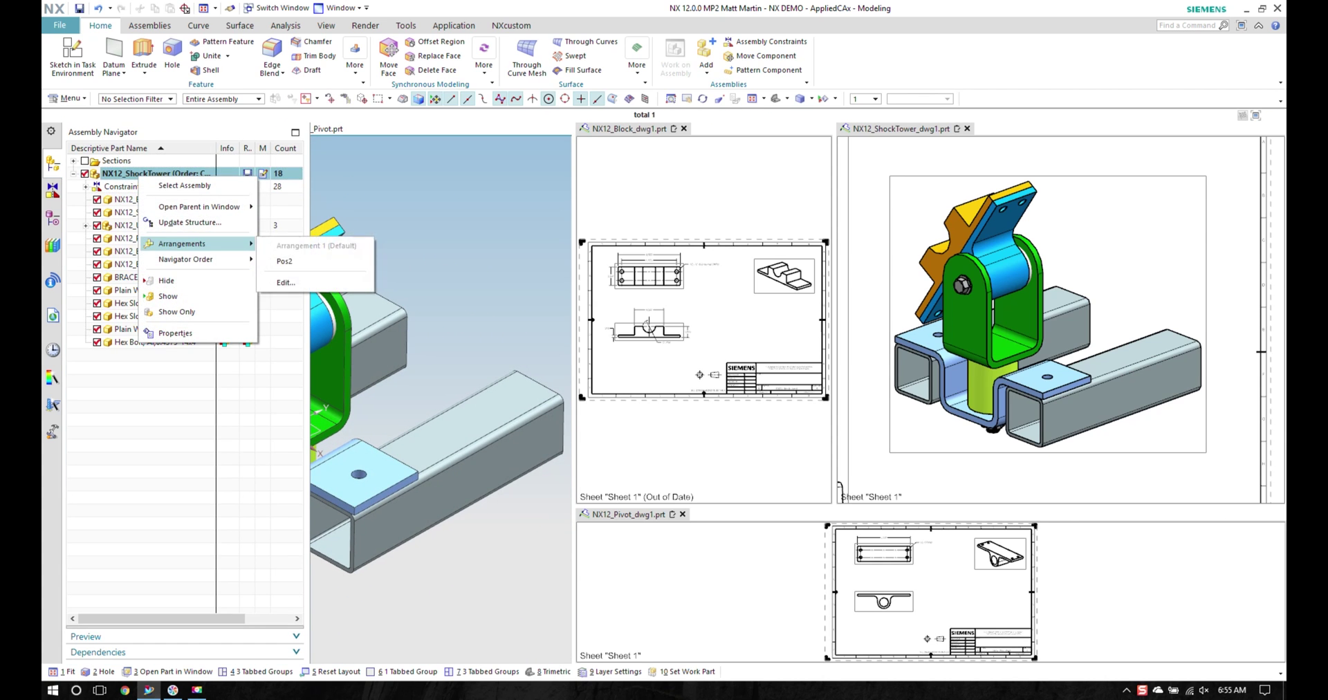
{"action": "left_click", "coordinate": [319, 261]}
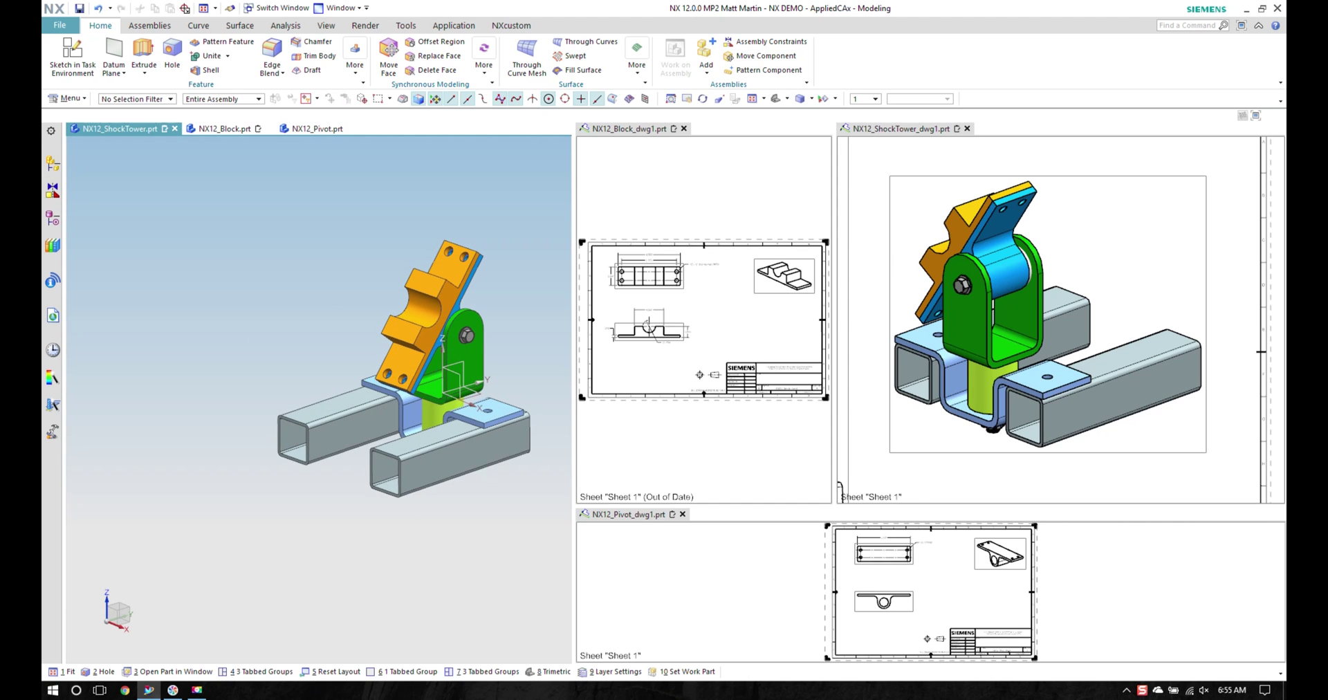
Set the arrangement used by the shaded trimetric view in NX12_ShockTower_dwg1 to Pos2
{"action": "left_click", "coordinate": [952, 178]}
{"action": "right_click", "coordinate": [951, 178]}
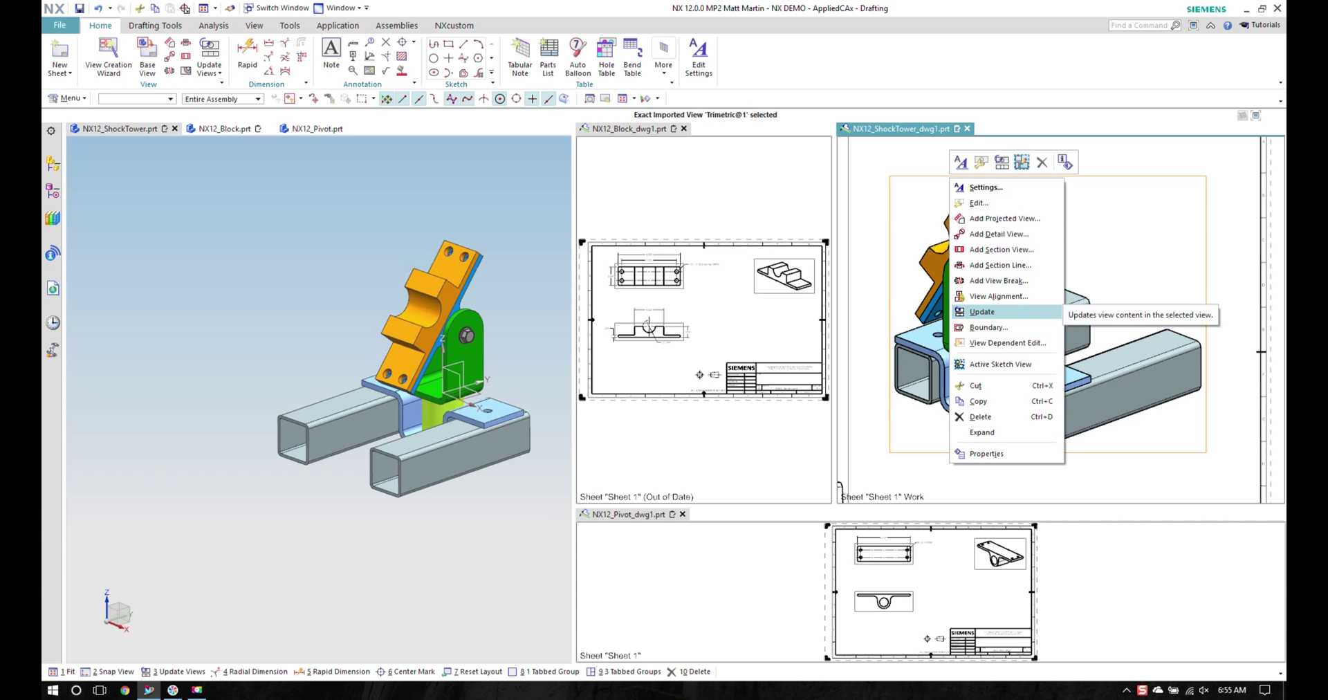
{"action": "left_click", "coordinate": [978, 202]}
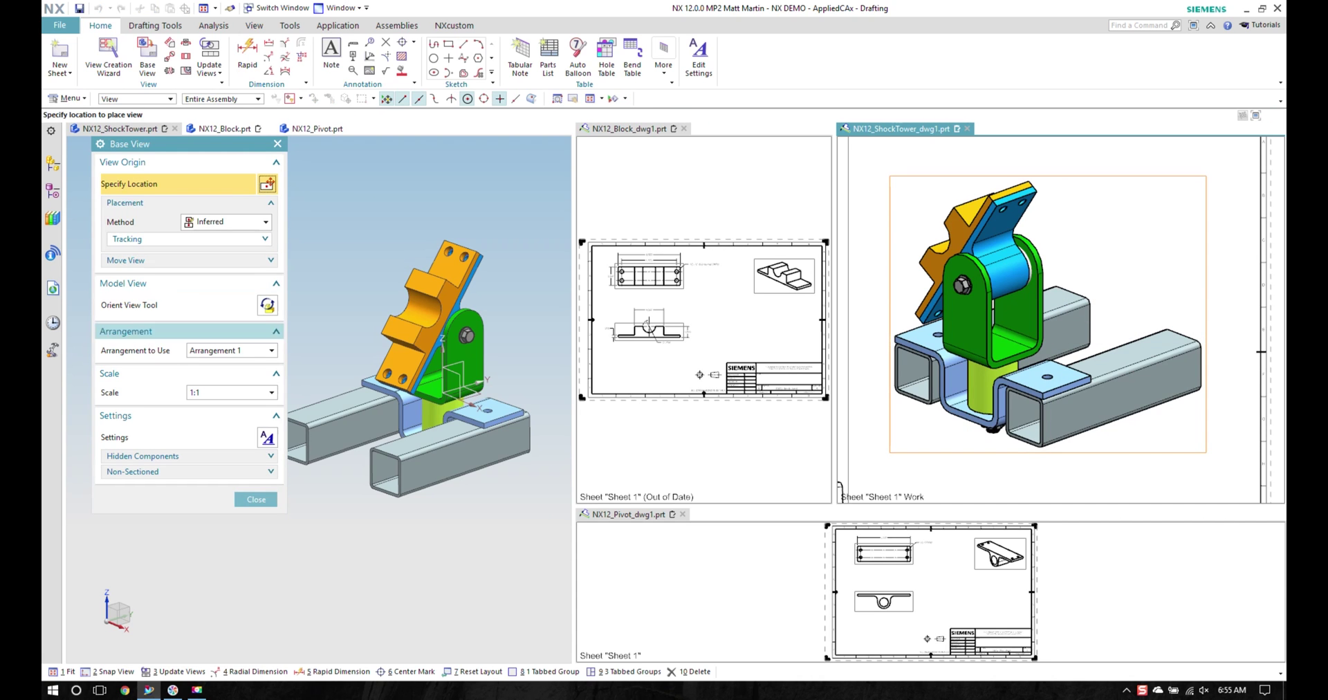
{"action": "left_click", "coordinate": [232, 350]}
{"action": "left_click", "coordinate": [222, 375]}
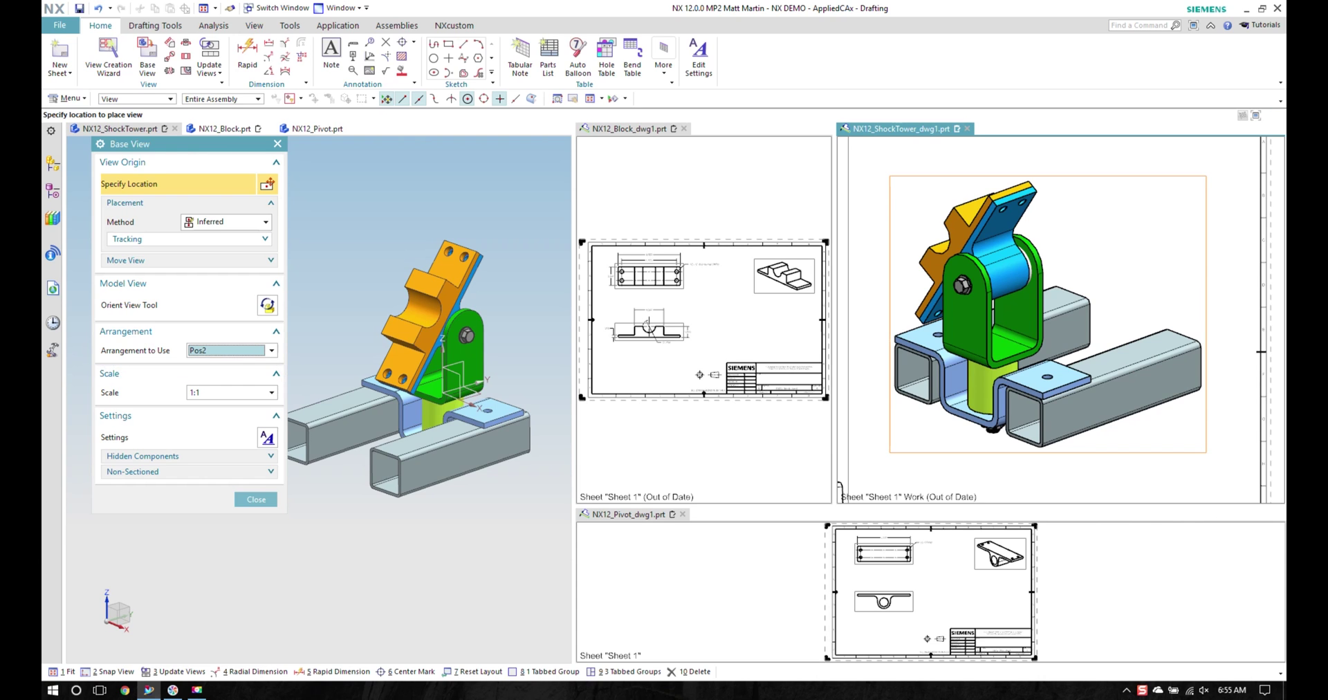
{"action": "left_click", "coordinate": [256, 499]}
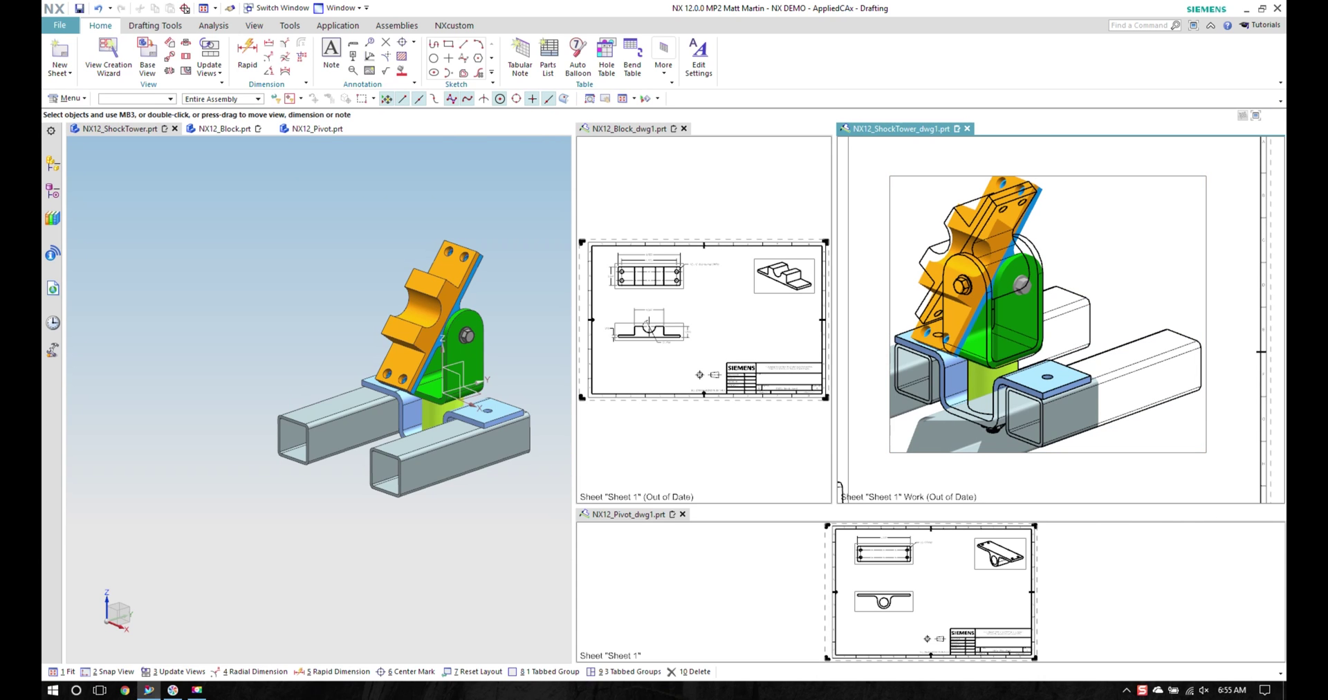
Update the shaded trimetric view on the shock tower sheet to its new arrangement and fit the sheet
{"action": "left_click", "coordinate": [52, 163]}
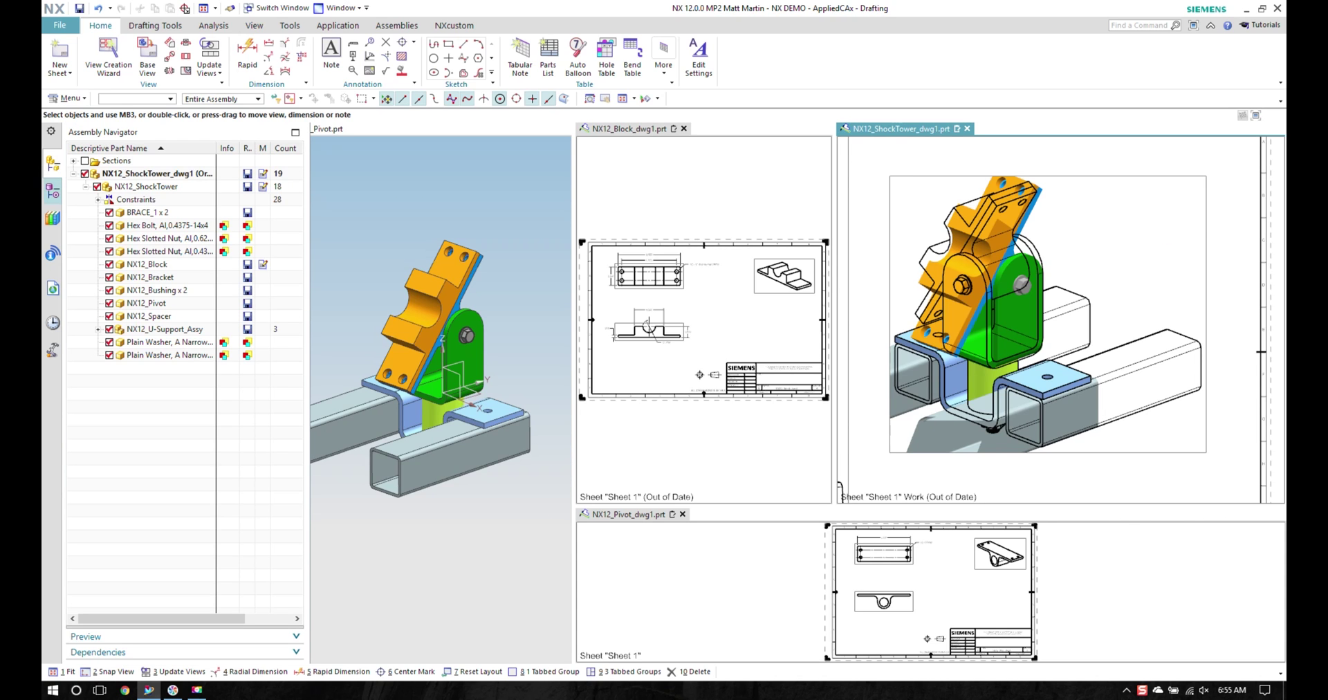
{"action": "left_click", "coordinate": [53, 190]}
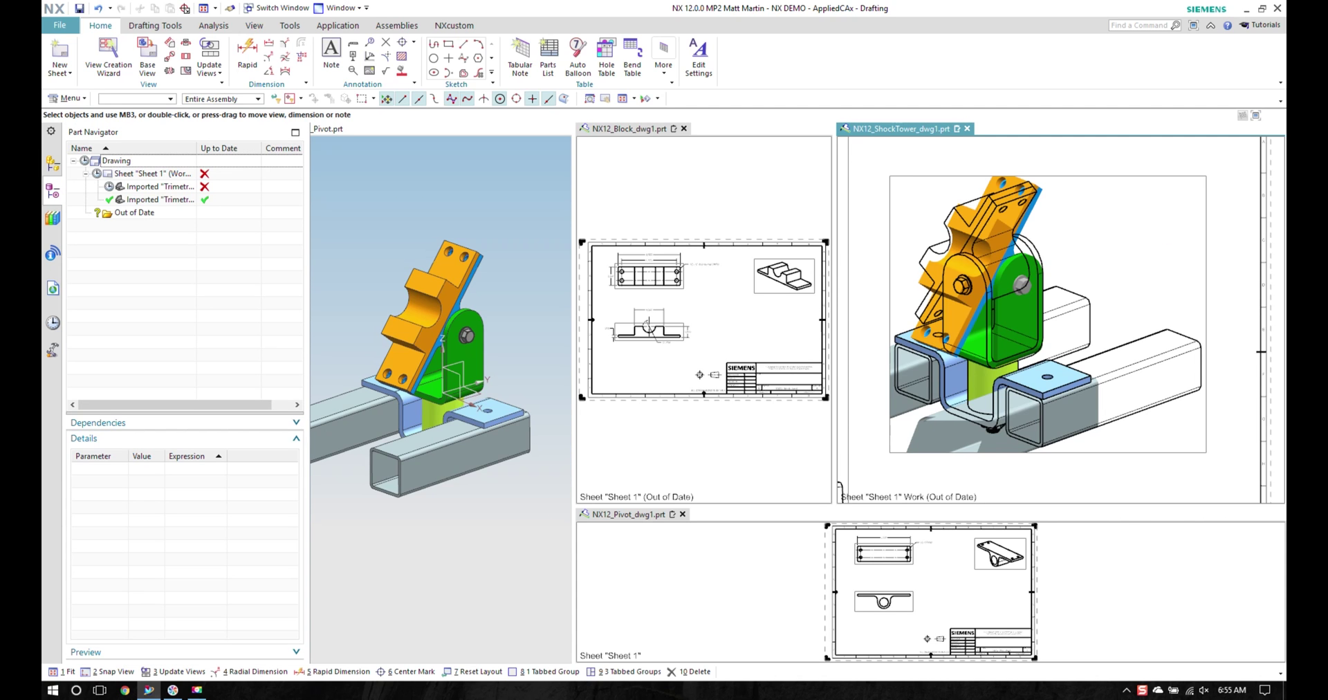
{"action": "key", "text": "3"}
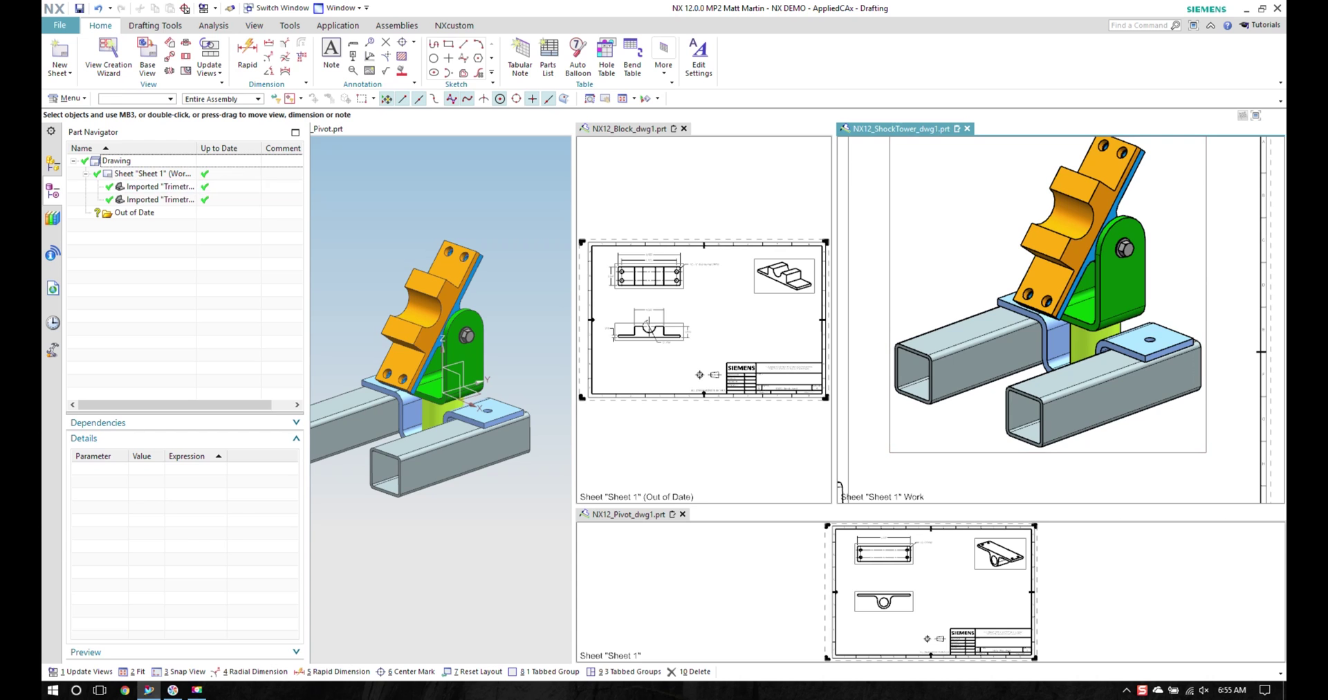
{"action": "key", "text": "2"}
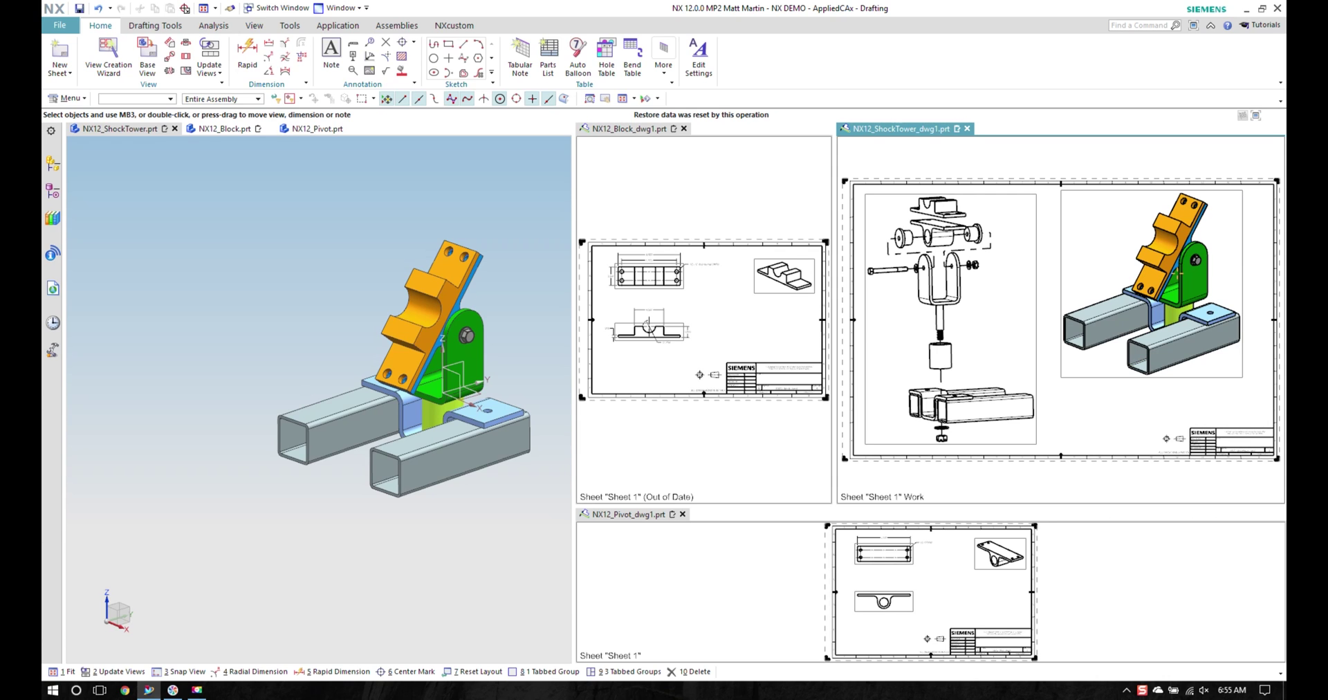
{"action": "left_click", "coordinate": [737, 322]}
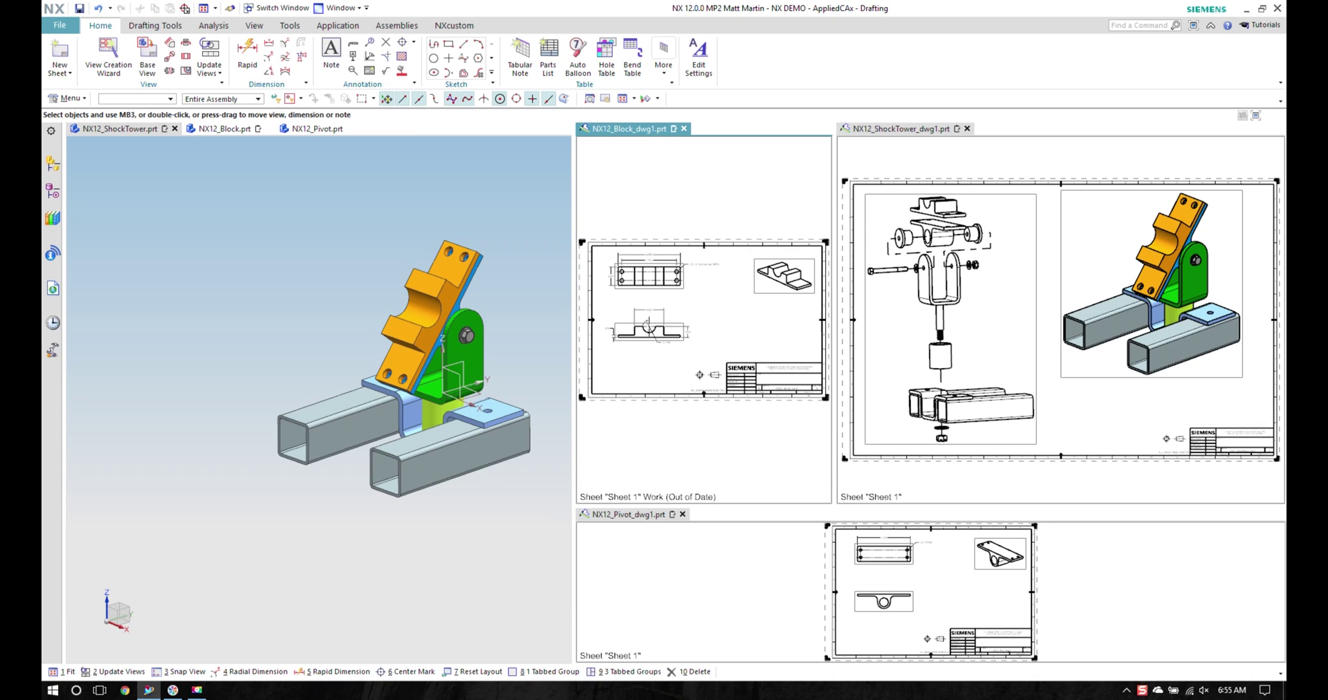
{"action": "left_click", "coordinate": [967, 129]}
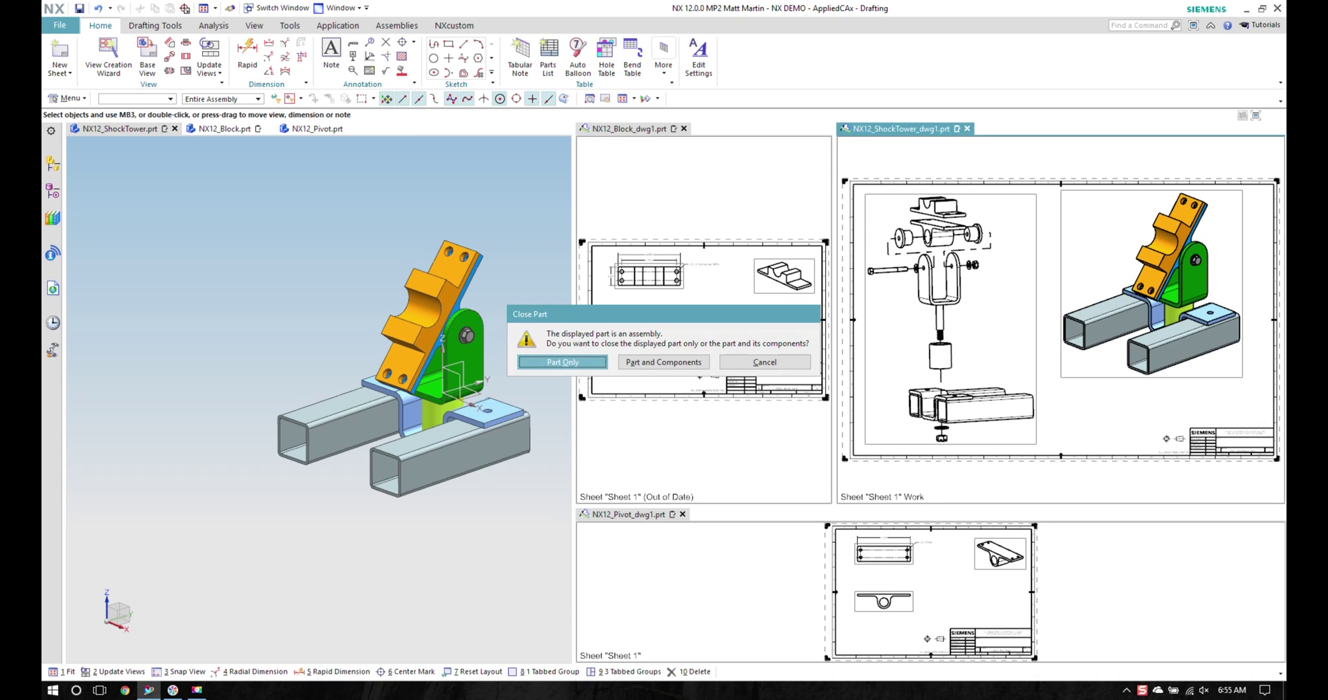
{"action": "left_click", "coordinate": [765, 362]}
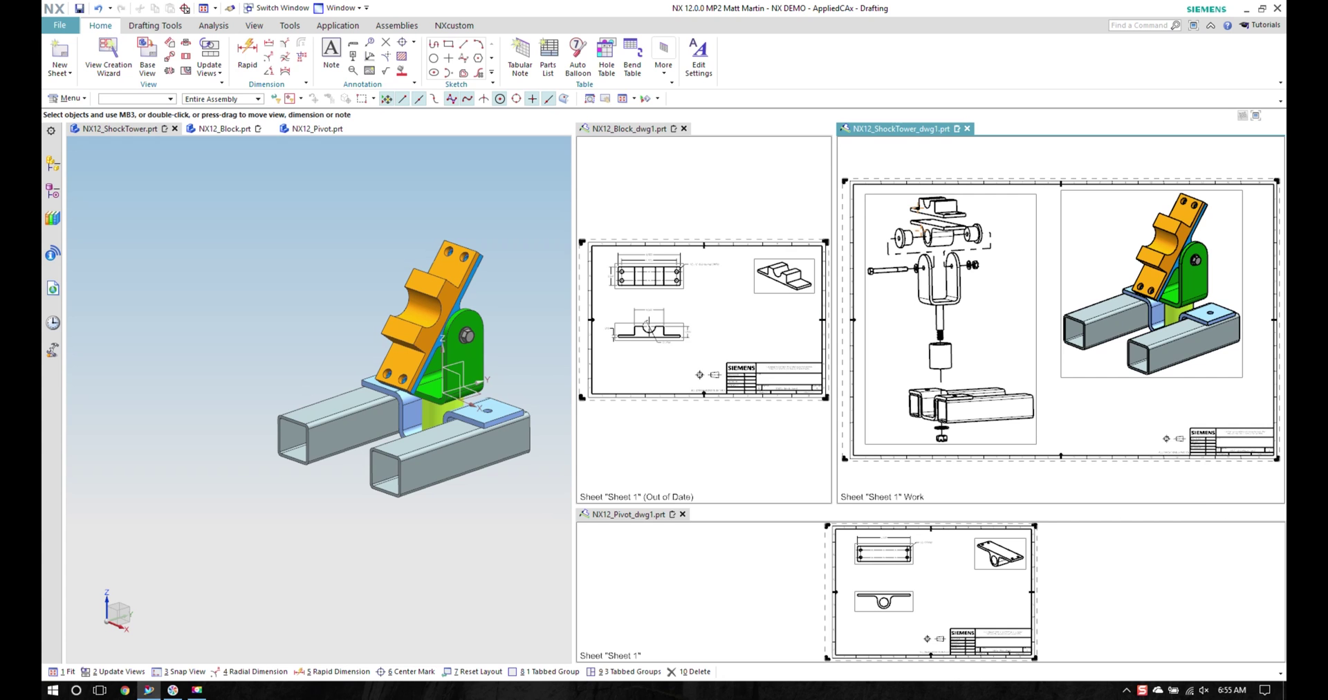
Move the NX12_ShockTower_dwg1 drawing into the window group that holds the 3D part windows
{"action": "mouse_move", "coordinate": [892, 129]}
{"action": "left_mouse_down"}
{"action": "mouse_move", "coordinate": [290, 370]}
{"action": "mouse_move", "coordinate": [371, 403]}
{"action": "left_mouse_up"}
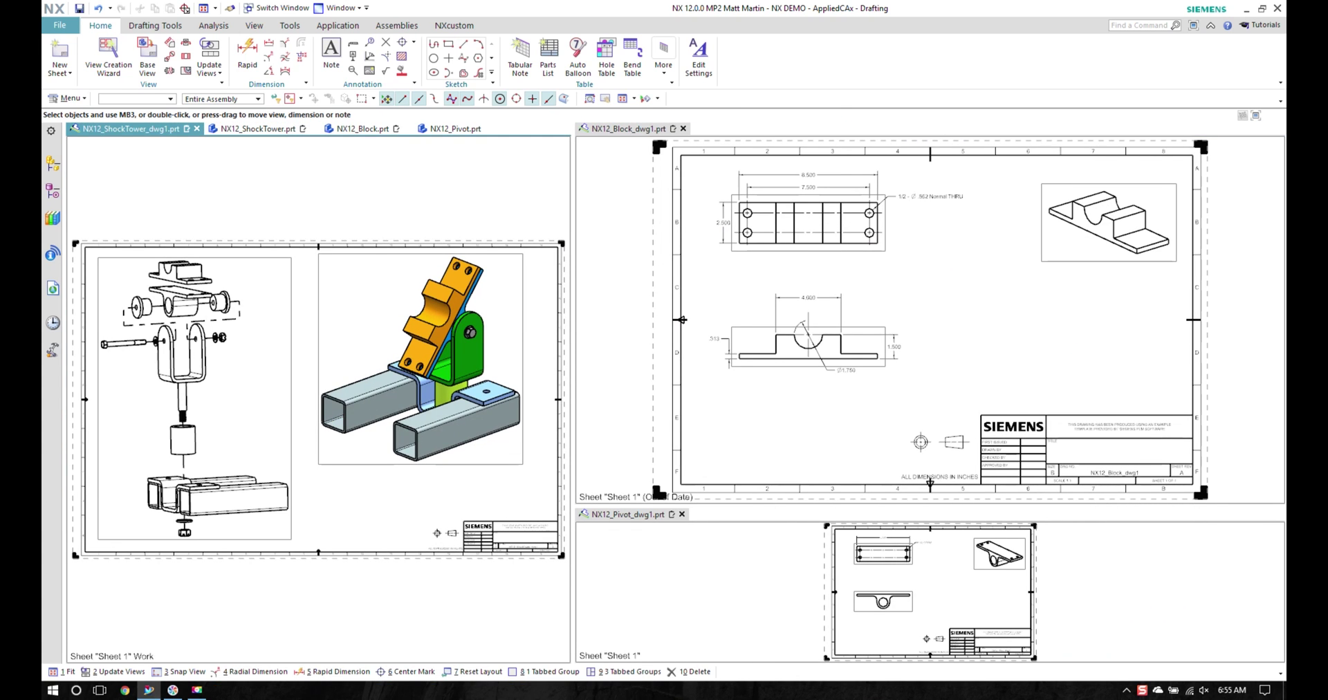
Examine the NX12_Block_dwg1 sheet and the NX12_ShockTower assembly side by side, alternating between the two windows
{"action": "left_click", "coordinate": [1002, 294]}
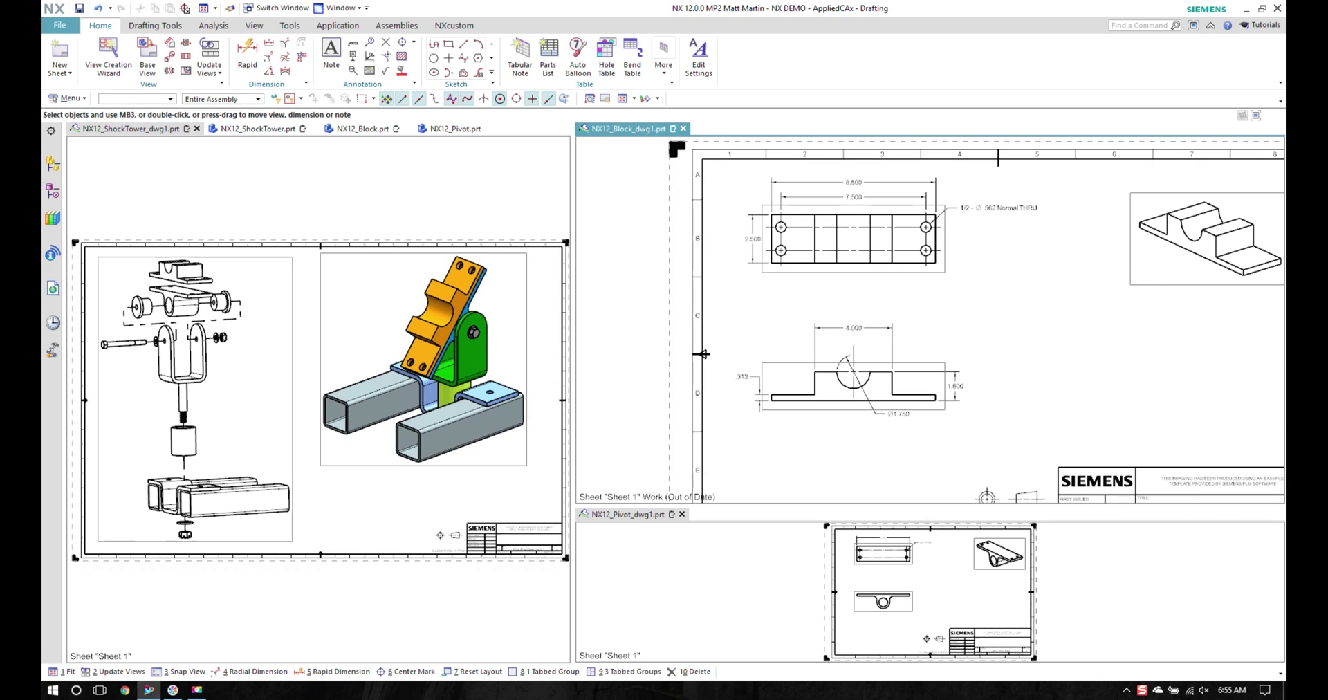
{"action": "left_click", "coordinate": [258, 128]}
{"action": "scroll", "coordinate": [484, 388], "scroll_direction": "up", "scroll_amount": 5}
{"action": "mouse_move", "coordinate": [346, 374]}
{"action": "middle_mouse_down"}
{"action": "mouse_move", "coordinate": [436, 429]}
{"action": "mouse_move", "coordinate": [311, 401]}
{"action": "middle_mouse_up"}
{"action": "scroll", "coordinate": [927, 235], "scroll_direction": "up", "scroll_amount": 3}
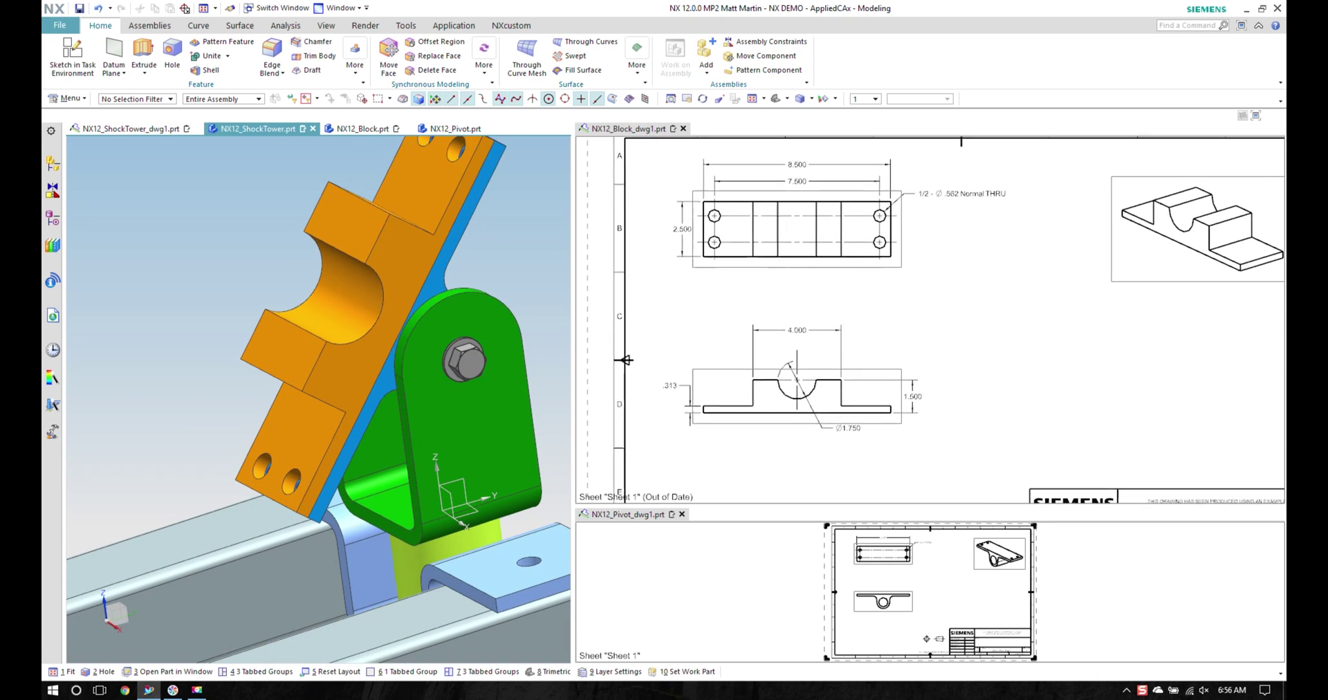
{"action": "left_click", "coordinate": [830, 164]}
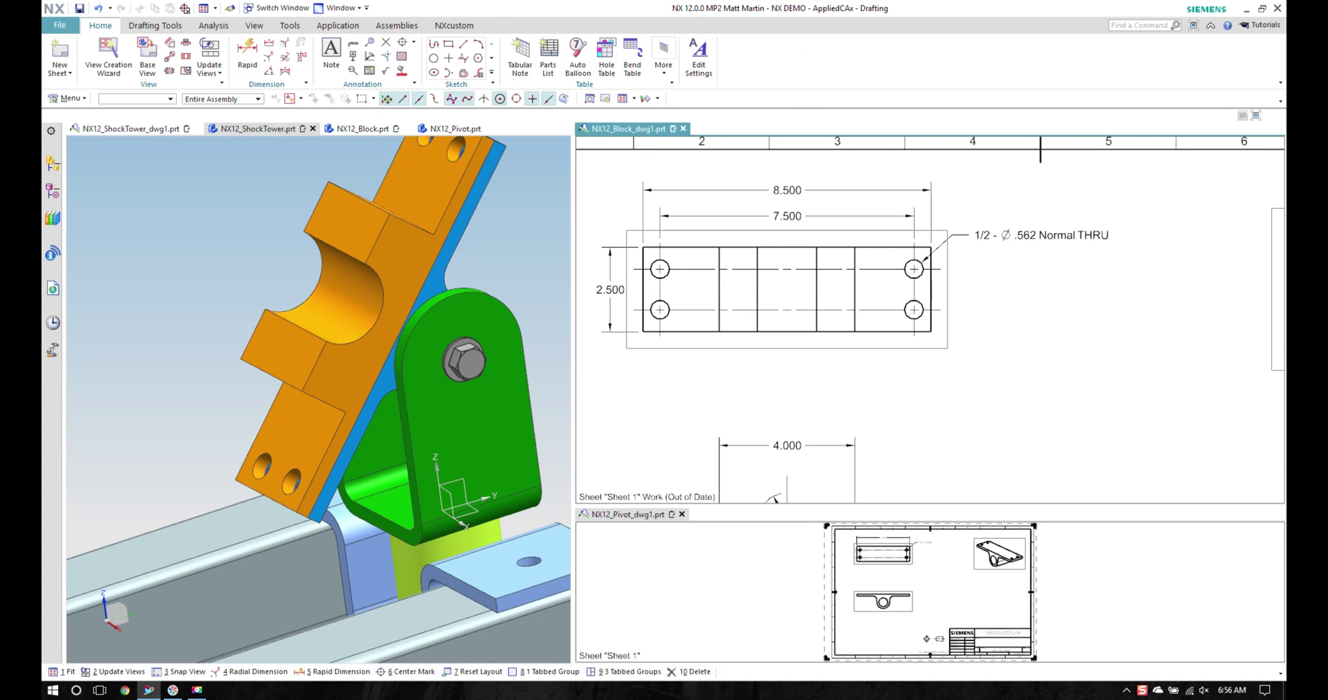
{"action": "key", "text": "ctrl+f"}
{"action": "left_click", "coordinate": [305, 306]}
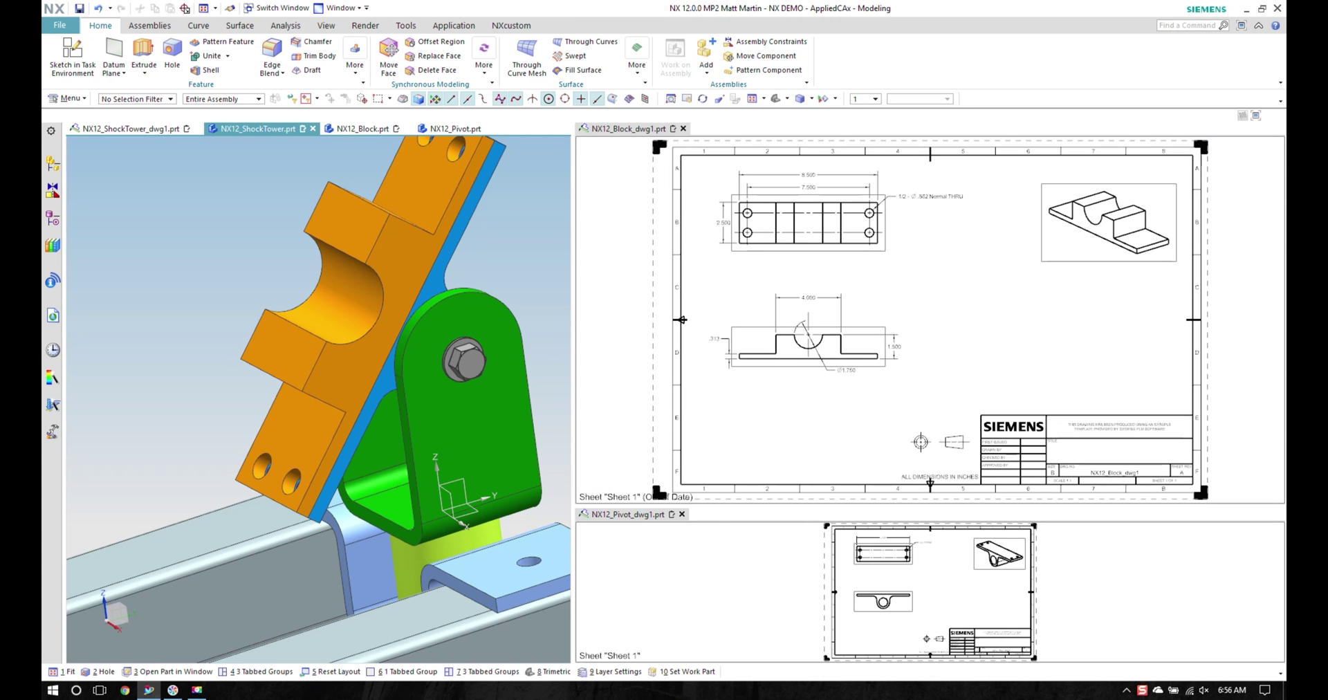
{"action": "scroll", "coordinate": [305, 306], "scroll_direction": "down", "scroll_amount": 2}
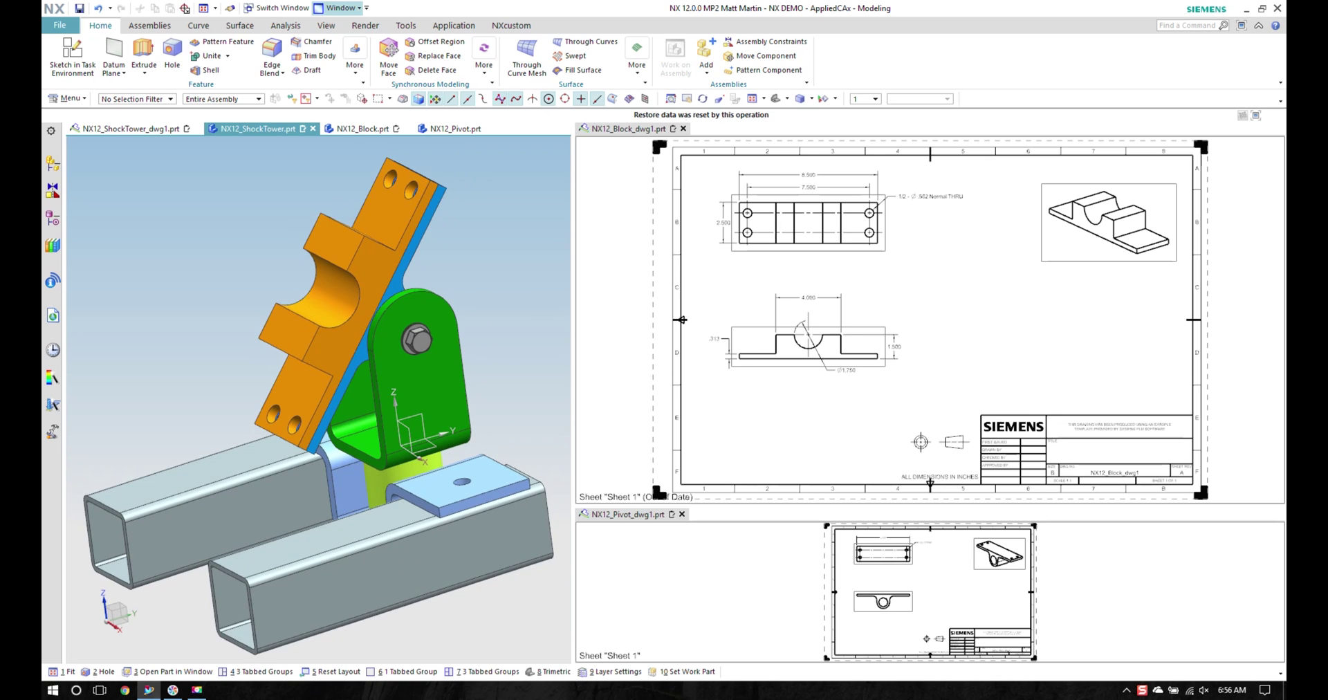
Reset the window layout to a single tabbed group and fit the NX12_ShockTower assembly in its window
{"action": "left_click", "coordinate": [339, 8]}
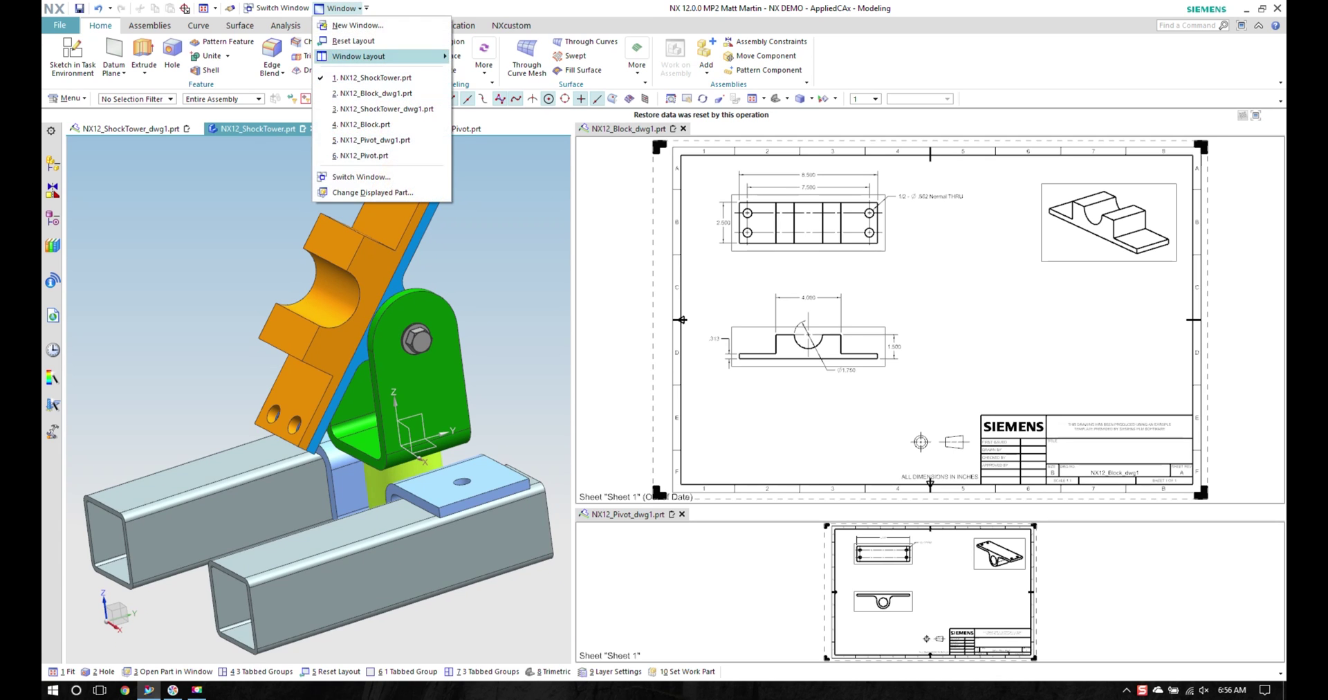
{"action": "mouse_move", "coordinate": [358, 56]}
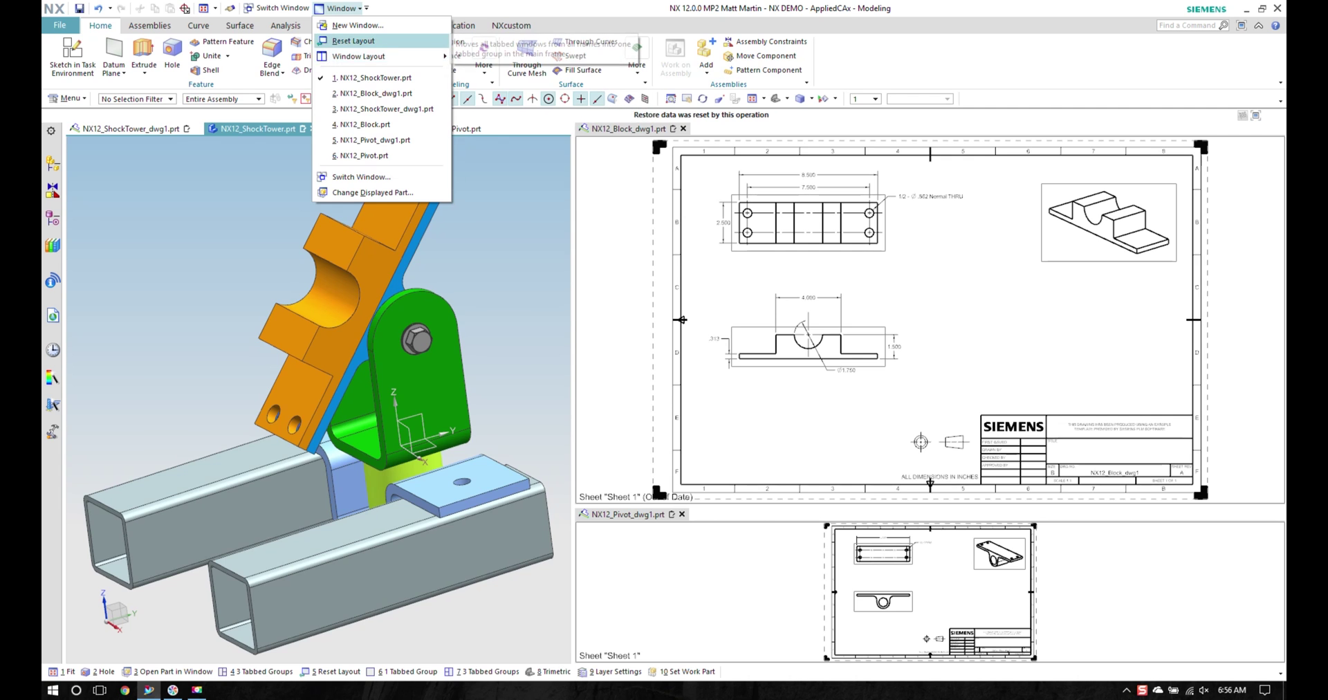
{"action": "left_click", "coordinate": [472, 71]}
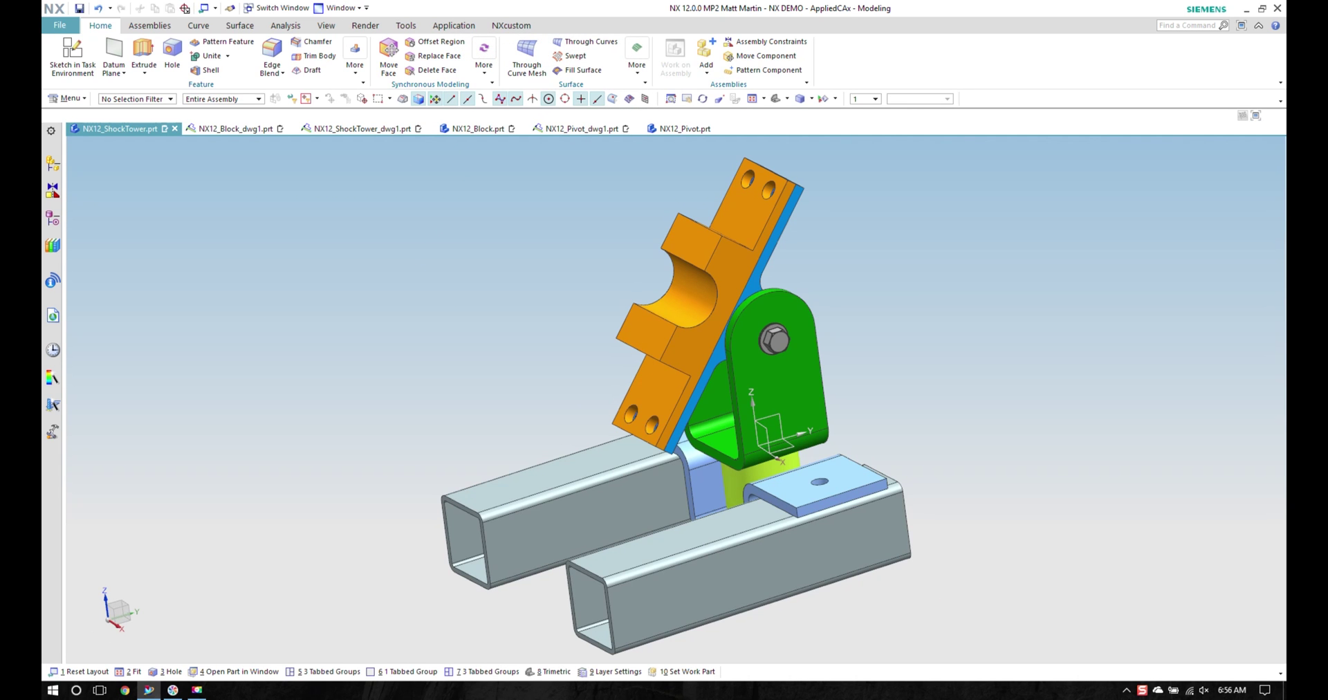
{"action": "key", "text": "ctrl+f"}
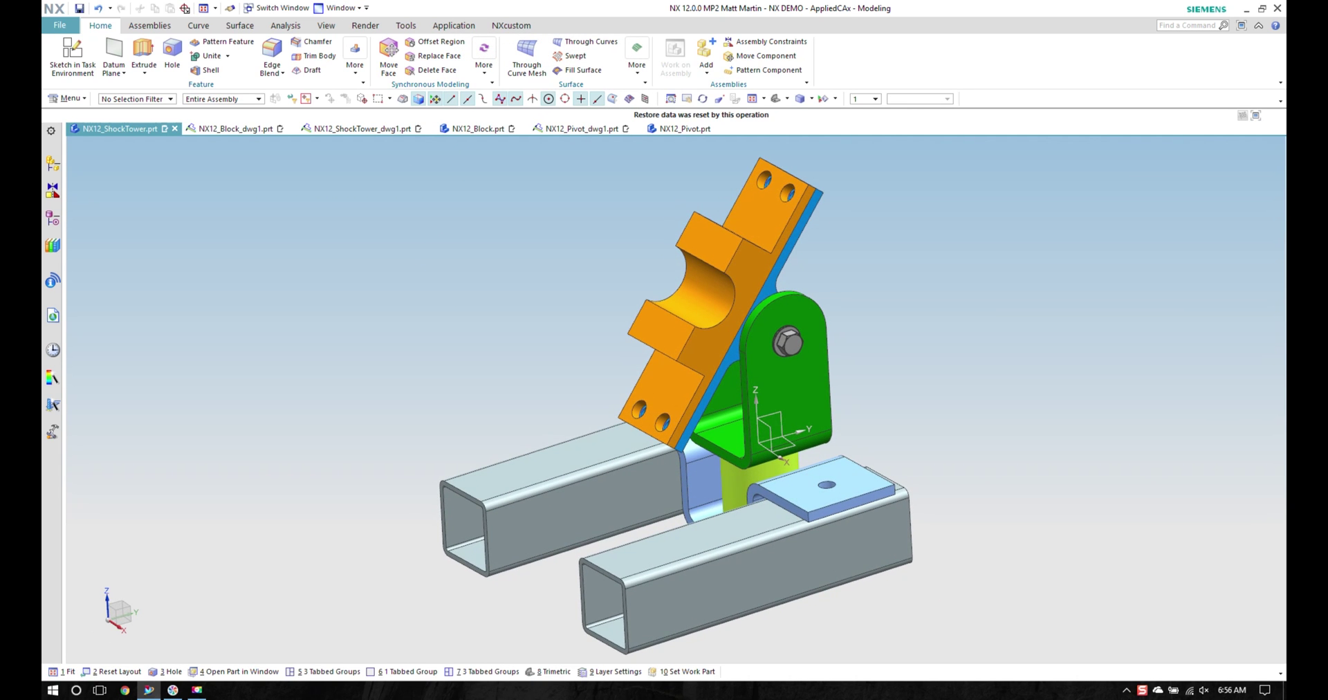
Cycle through the open part windows and switch to the NX12_Block part
{"action": "key", "text": "ctrl+Tab"}
{"action": "key", "text": "ctrl+Tab"}
{"action": "key", "text": "ctrl+Tab"}
{"action": "key", "text": "ctrl+Tab"}
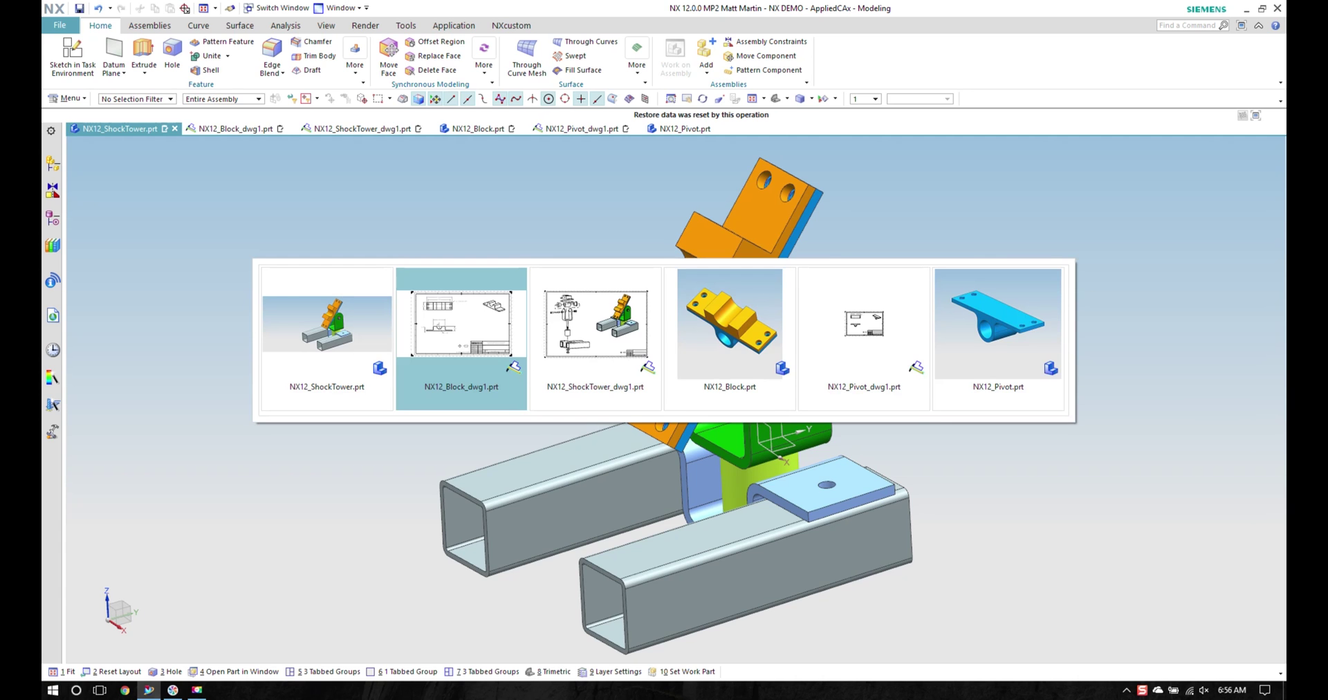
{"action": "key", "text": "ctrl+Tab"}
{"action": "key", "text": "ctrl+Tab"}
{"action": "key", "text": "ctrl+Tab"}
{"action": "key", "text": "ctrl+Tab"}
{"action": "key", "text": "ctrl+Tab"}
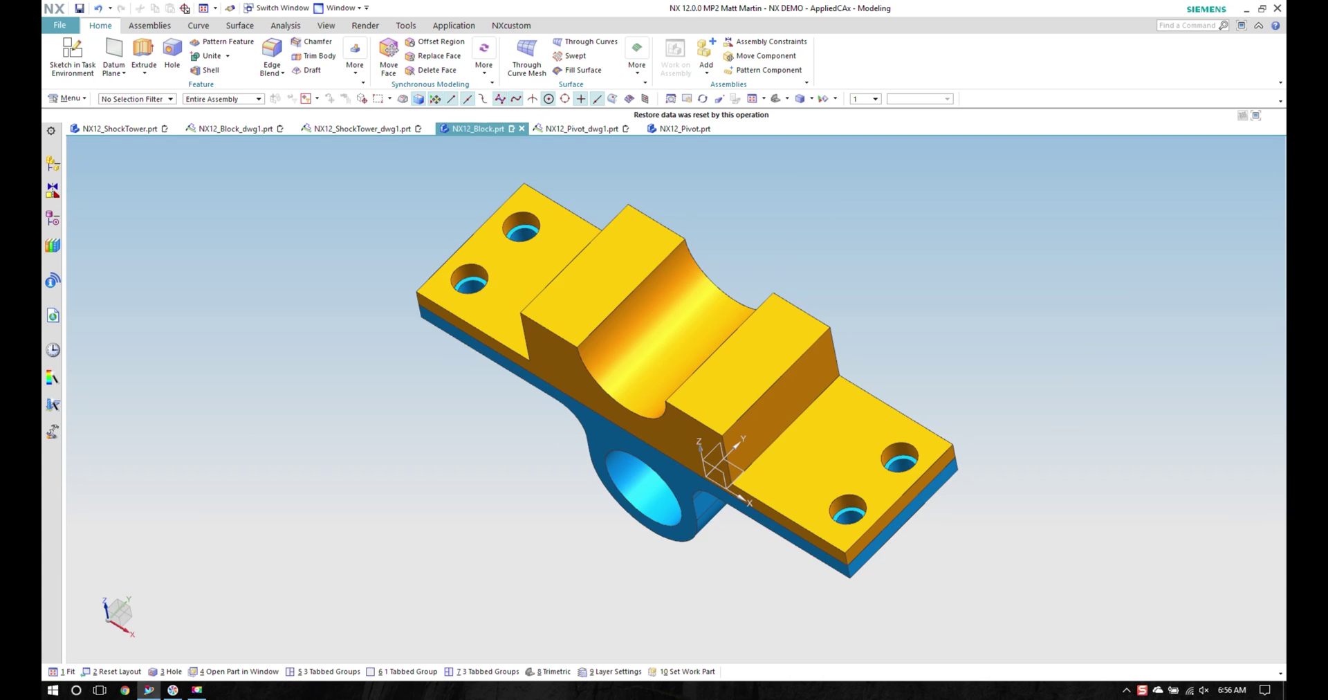
Turn off layer 125 in the NX12_Block part and orient the model to the trimetric view
{"action": "left_click", "coordinate": [392, 301]}
{"action": "key", "text": "ctrl+l"}
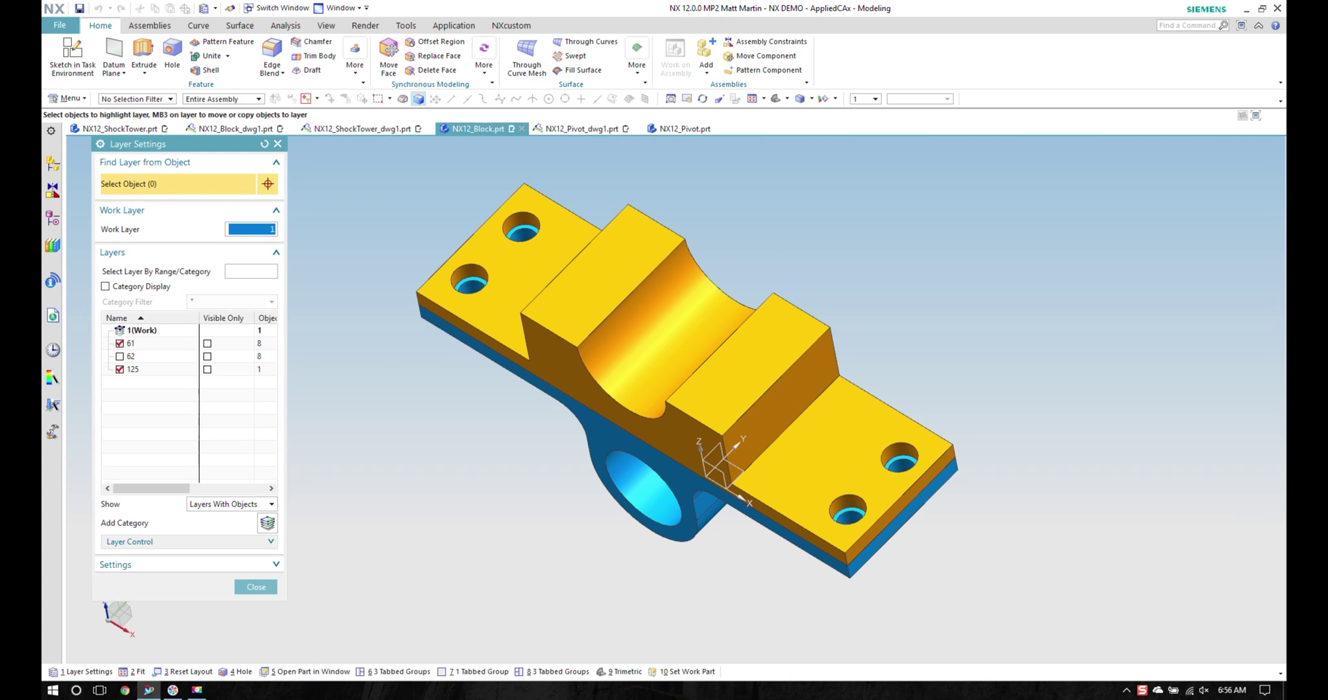
{"action": "left_click", "coordinate": [120, 370]}
{"action": "middle_click", "coordinate": [120, 370]}
{"action": "key", "text": "Home"}
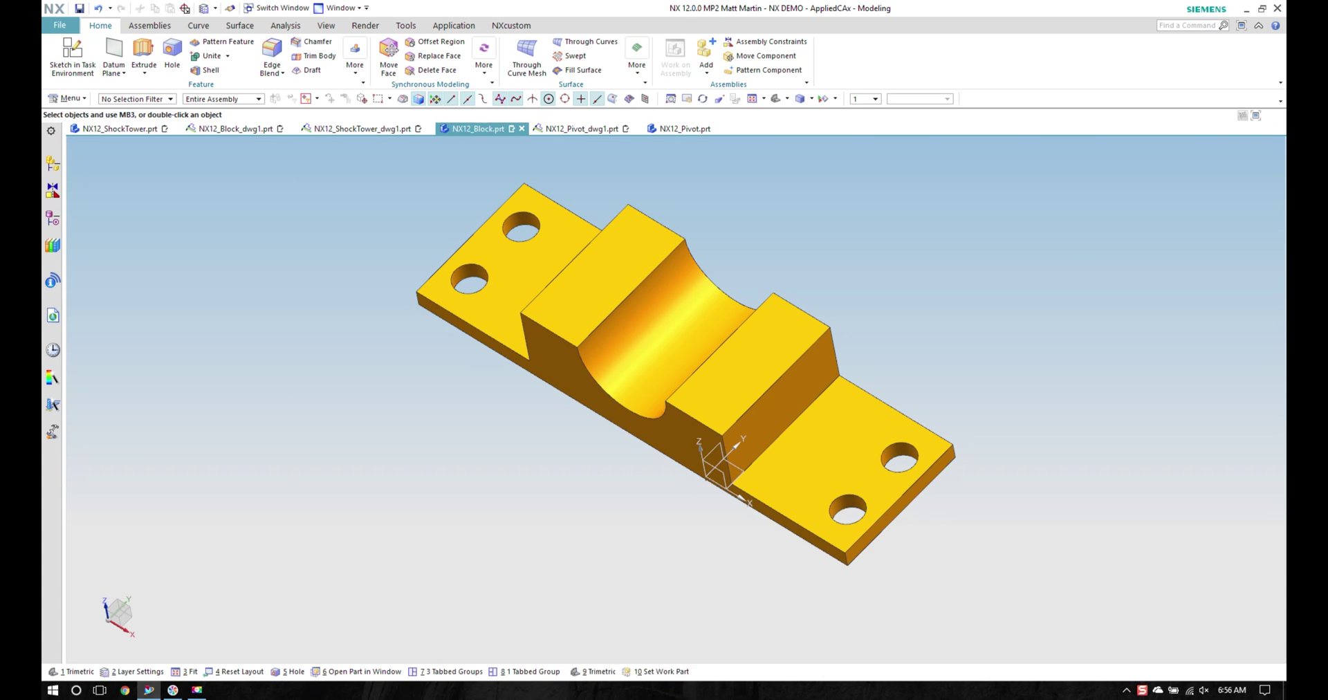
Switch to the NX12_ShockTower_dwg1 drawing, check its views in the Part Navigator and fit the sheet
{"action": "key", "text": "ctrl+Tab"}
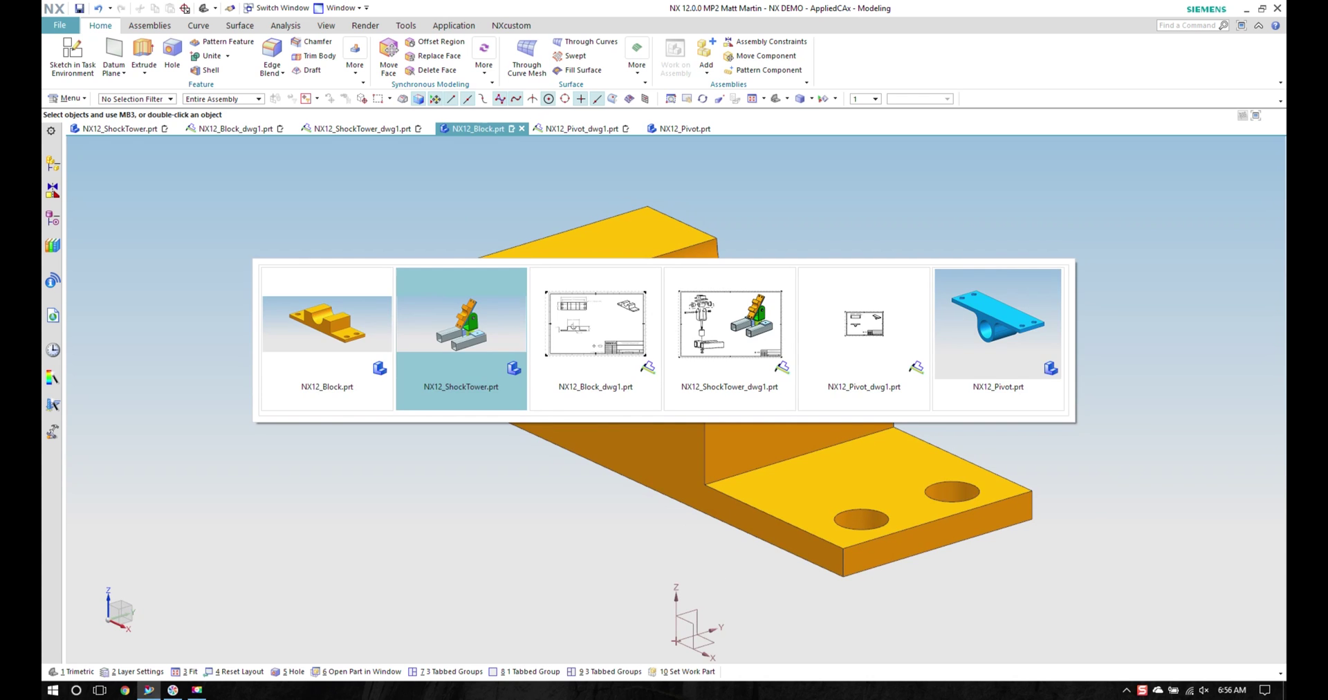
{"action": "key", "text": "ctrl+Tab"}
{"action": "key", "text": "ctrl+Tab"}
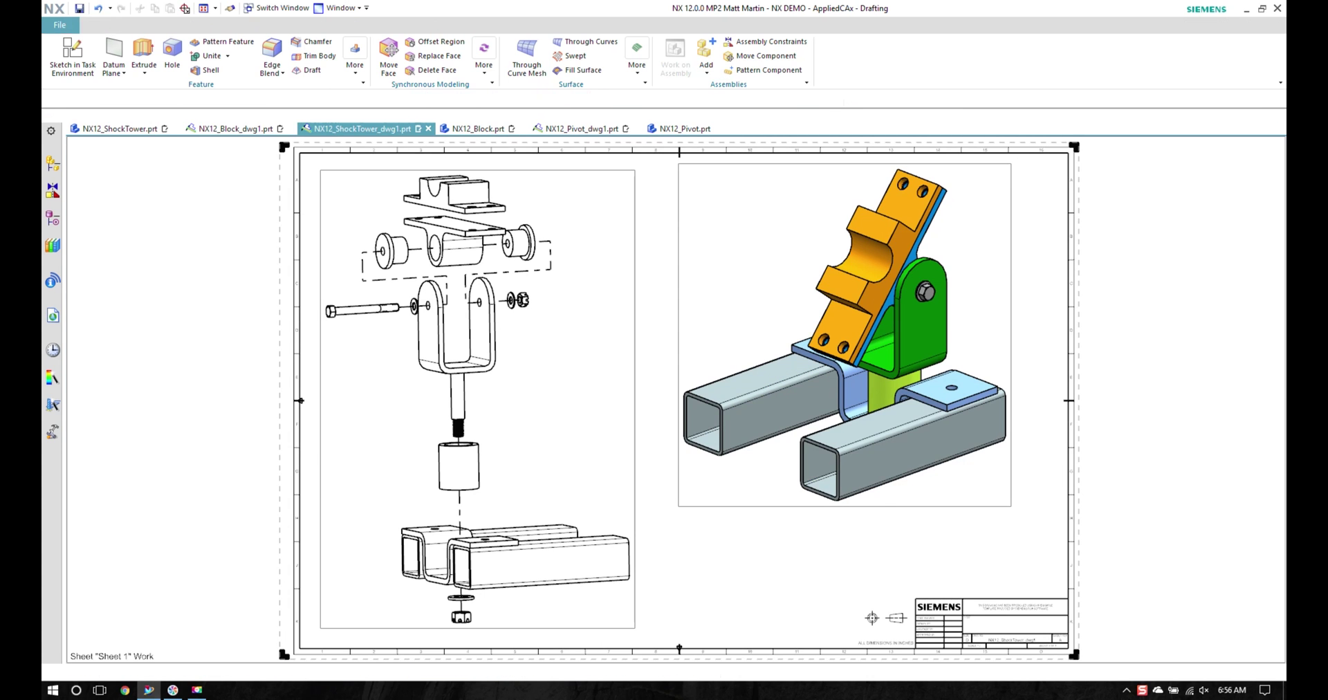
{"action": "left_click", "coordinate": [52, 191]}
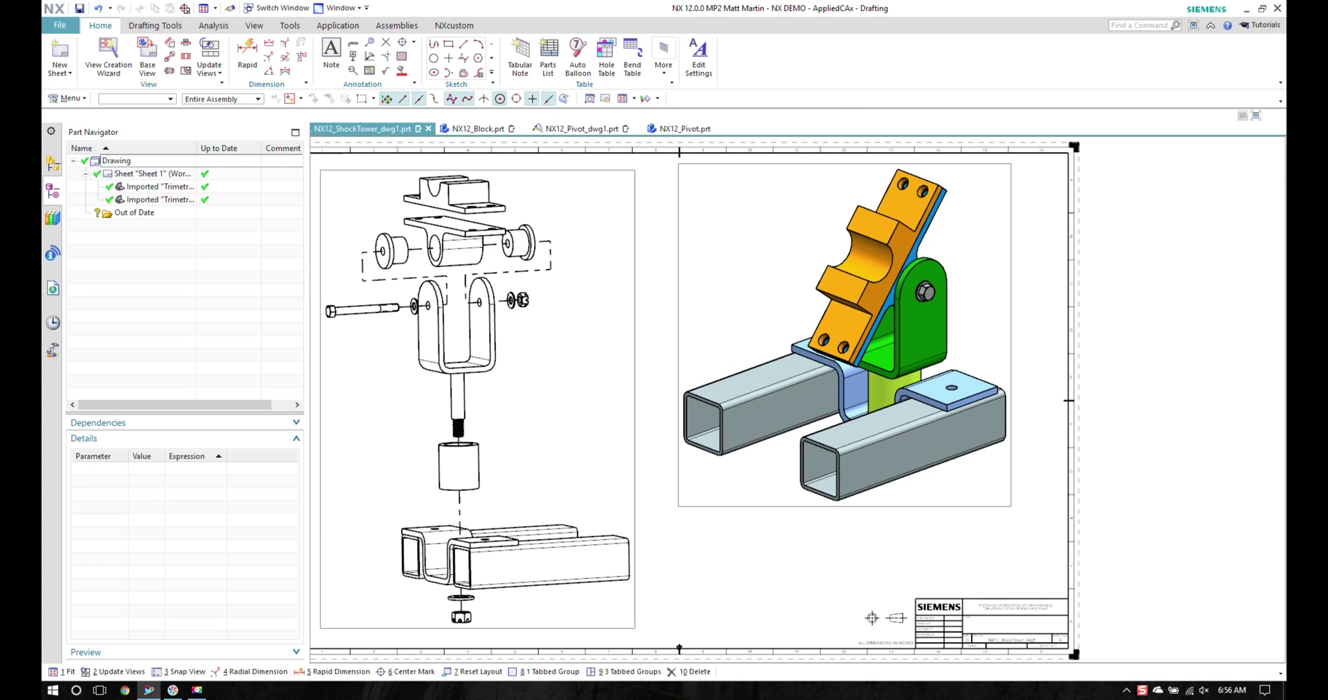
{"action": "key", "text": "ctrl+f"}
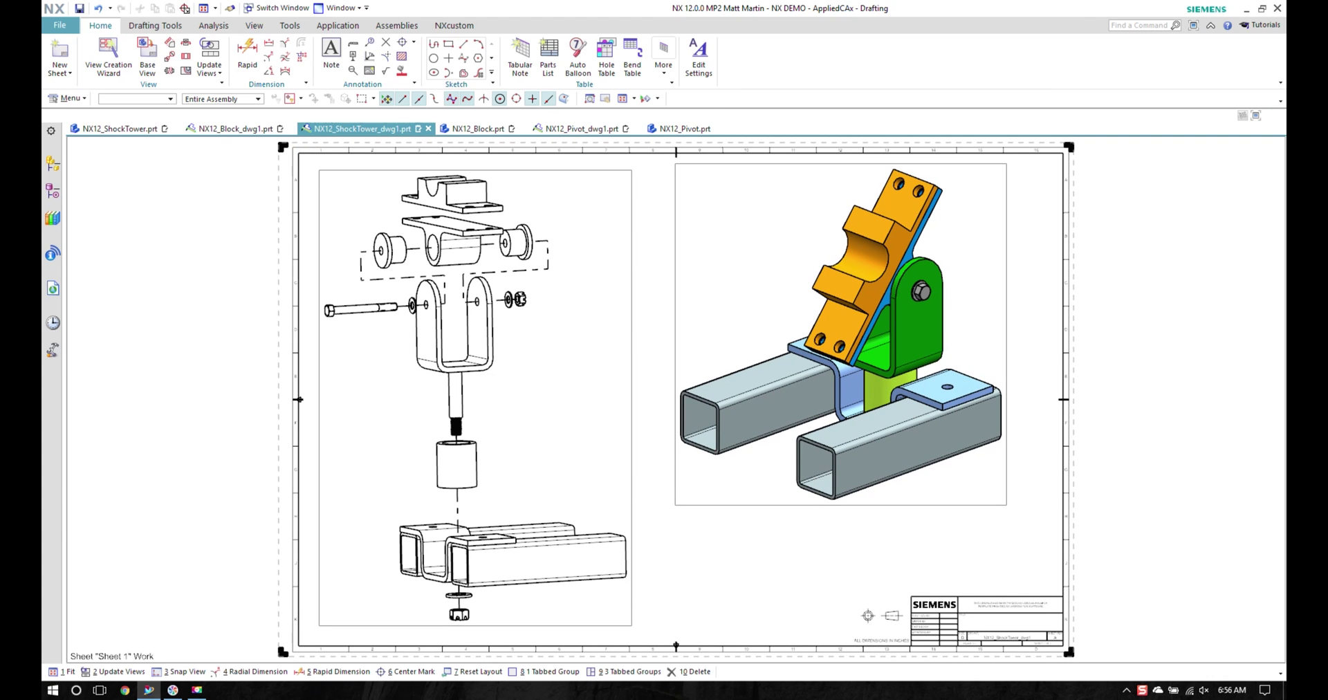